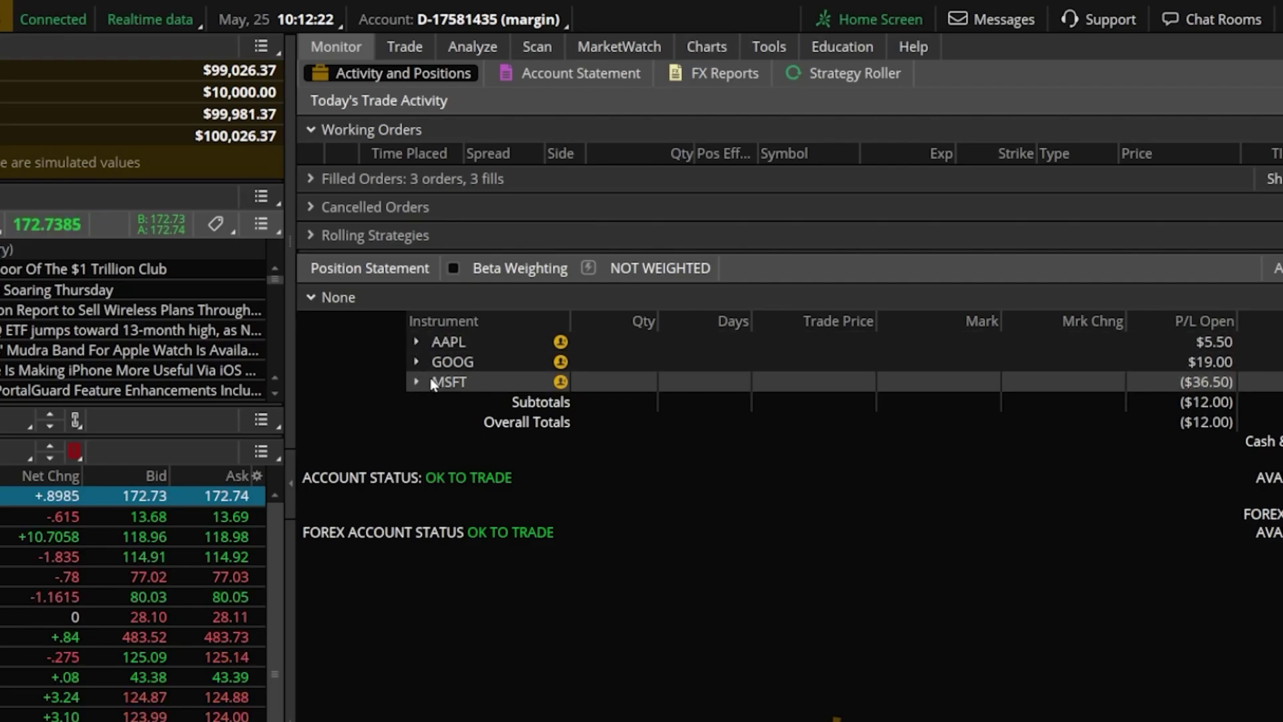
Step: Expand the AAPL, GOOG and MSFT positions to show their option legs and widen the Instrument column
{"action": "left_click", "coordinate": [420, 343]}
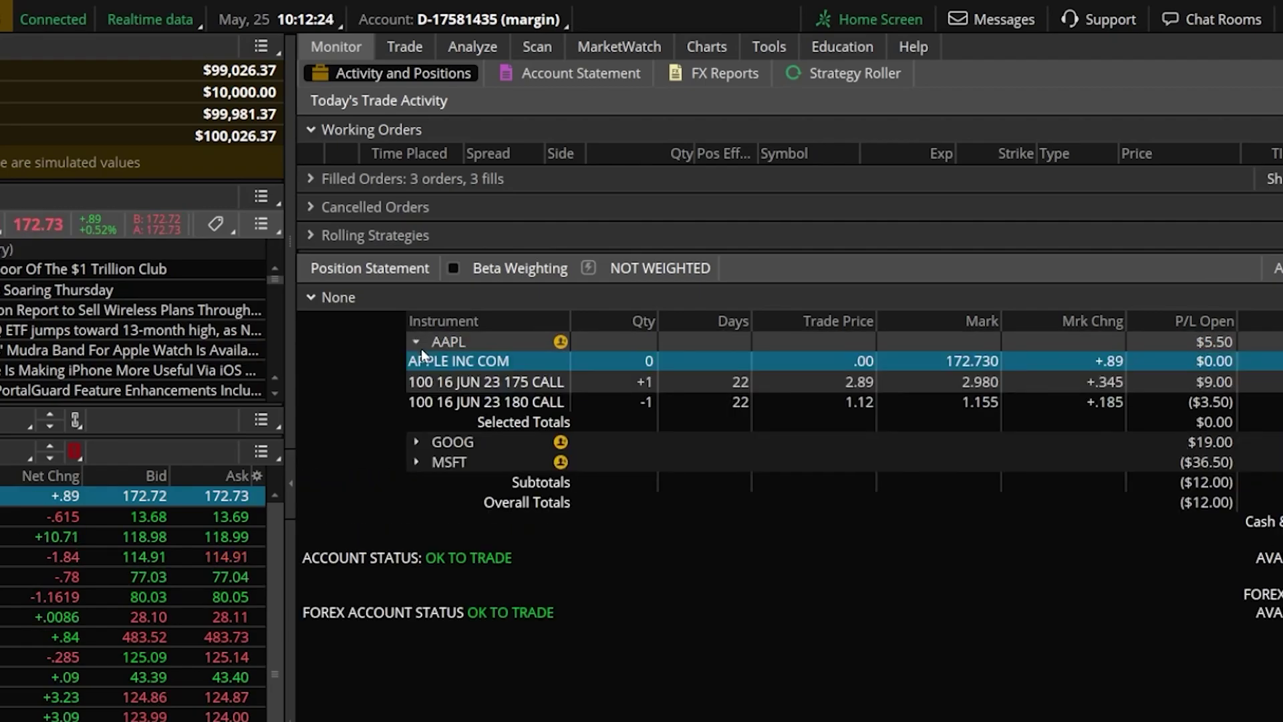
{"action": "left_click", "coordinate": [417, 441]}
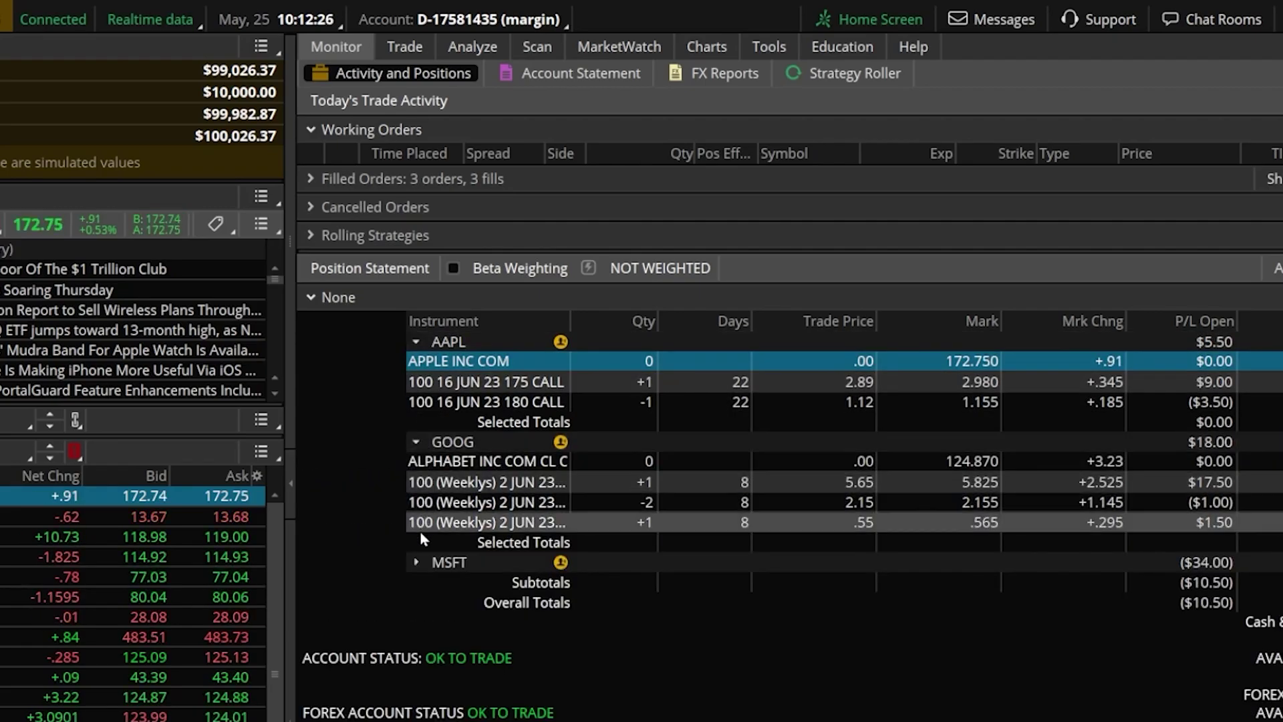
{"action": "left_click", "coordinate": [421, 561]}
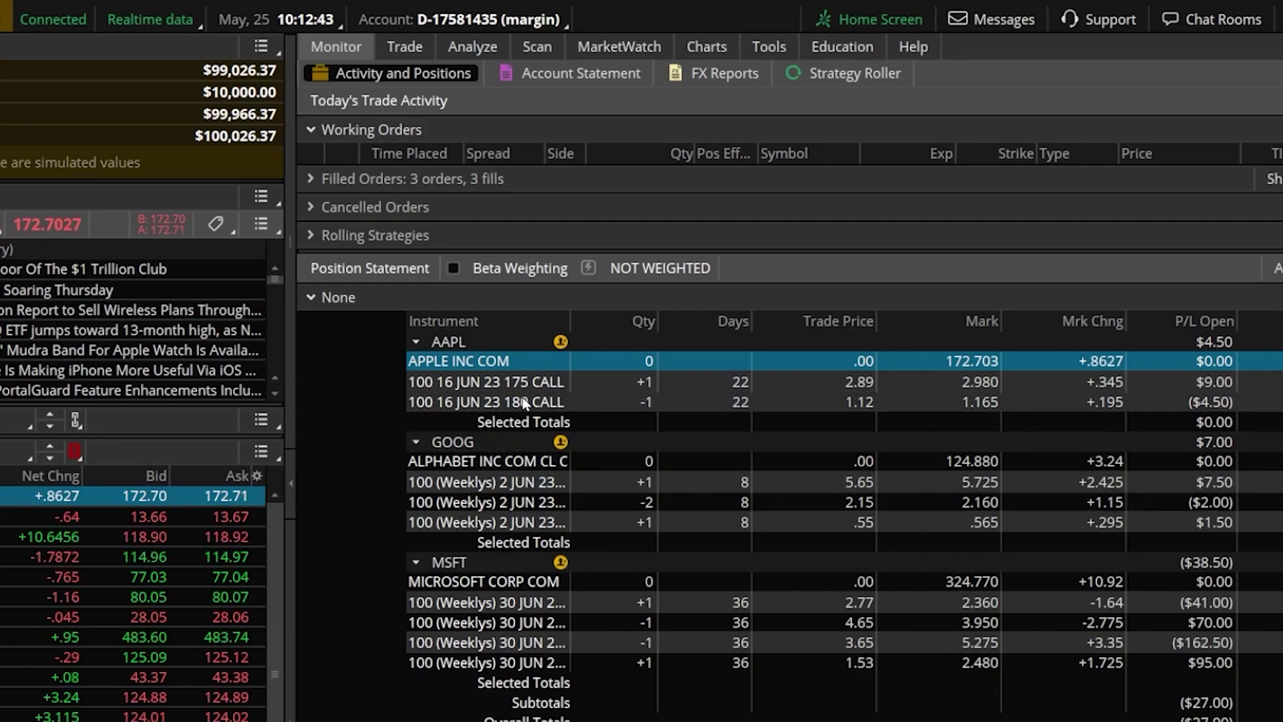
{"action": "left_click_drag", "start_coordinate": [570, 321], "coordinate": [627, 320]}
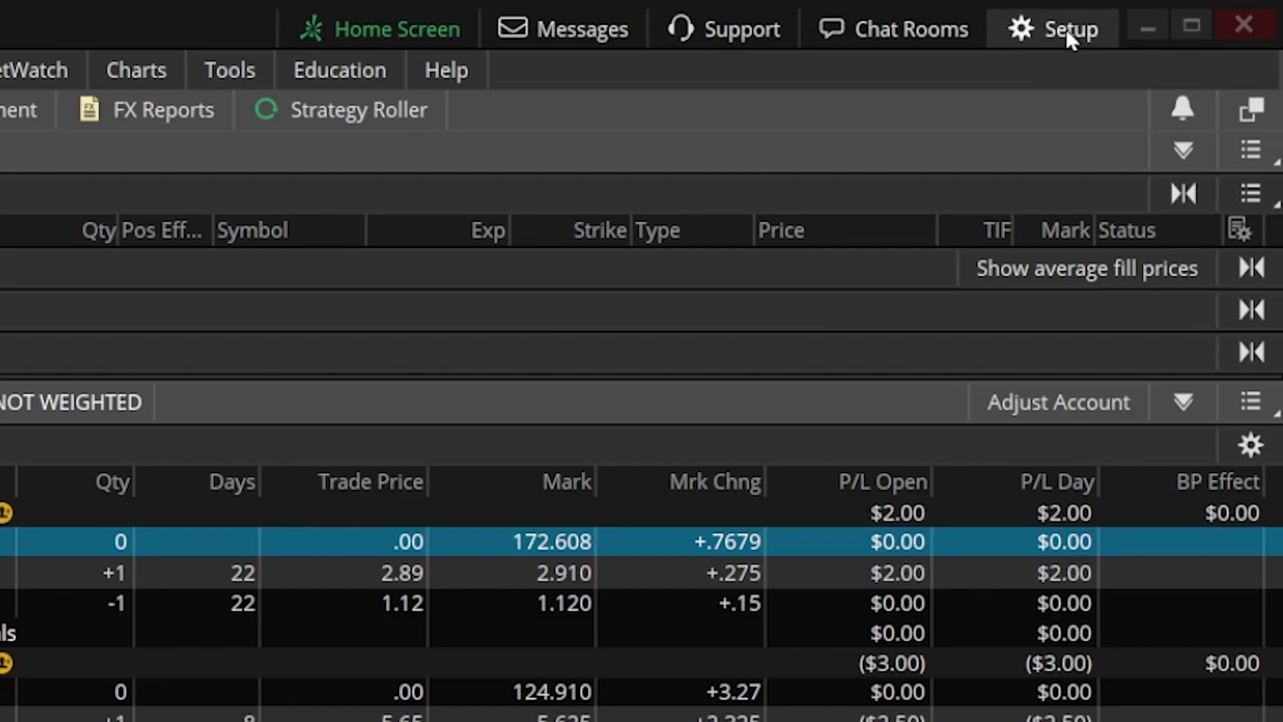
Step: Set positions to be grouped by Order in the application settings and apply the change
{"action": "left_click", "coordinate": [1065, 29]}
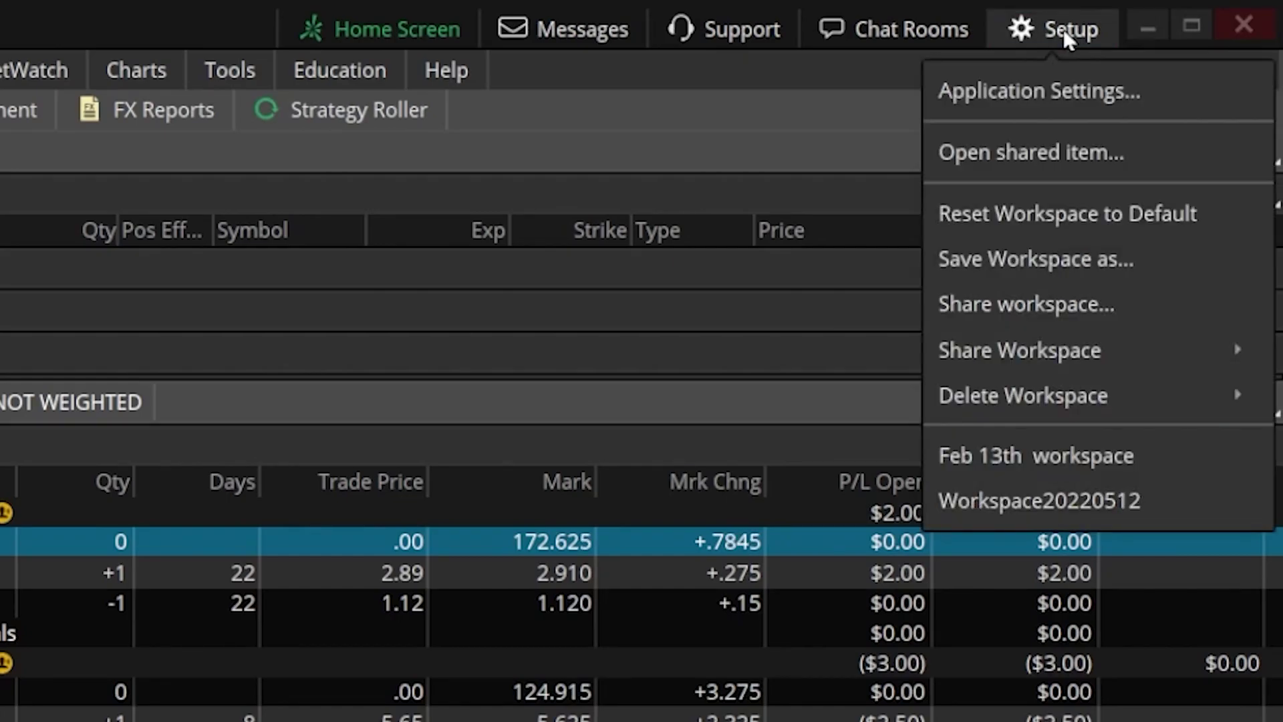
{"action": "left_click", "coordinate": [1068, 92]}
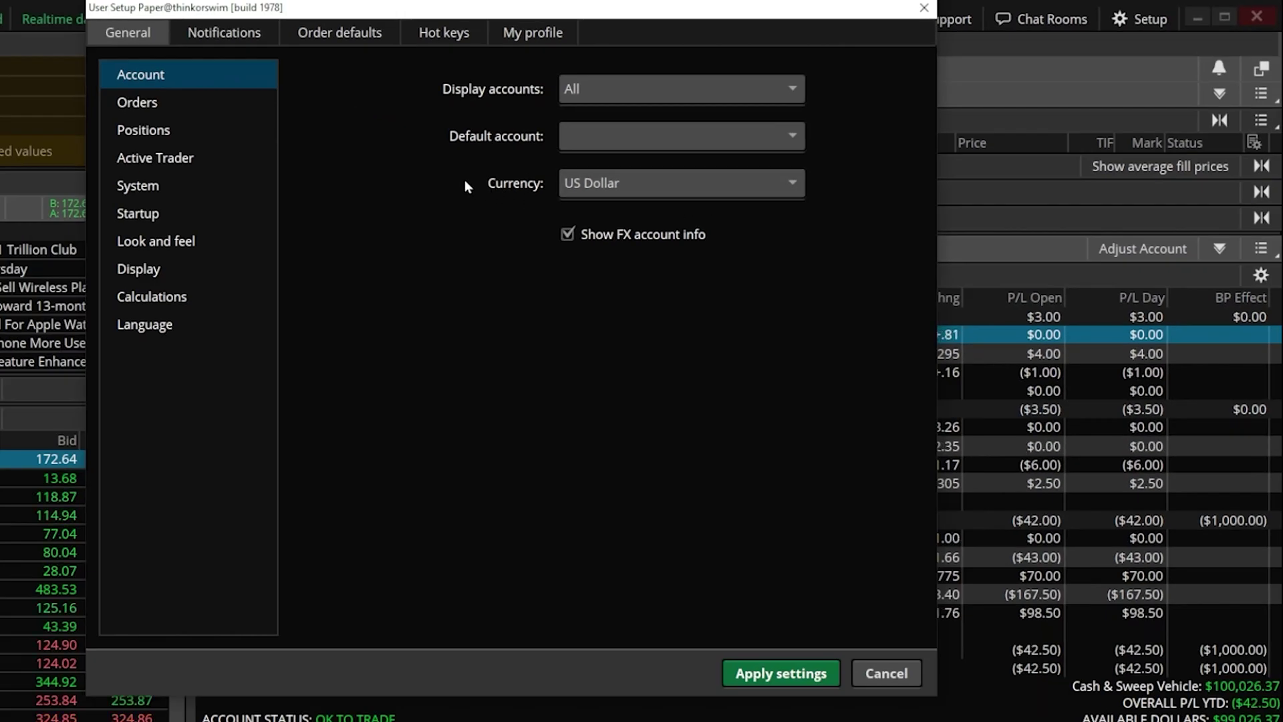
{"action": "left_click", "coordinate": [159, 136]}
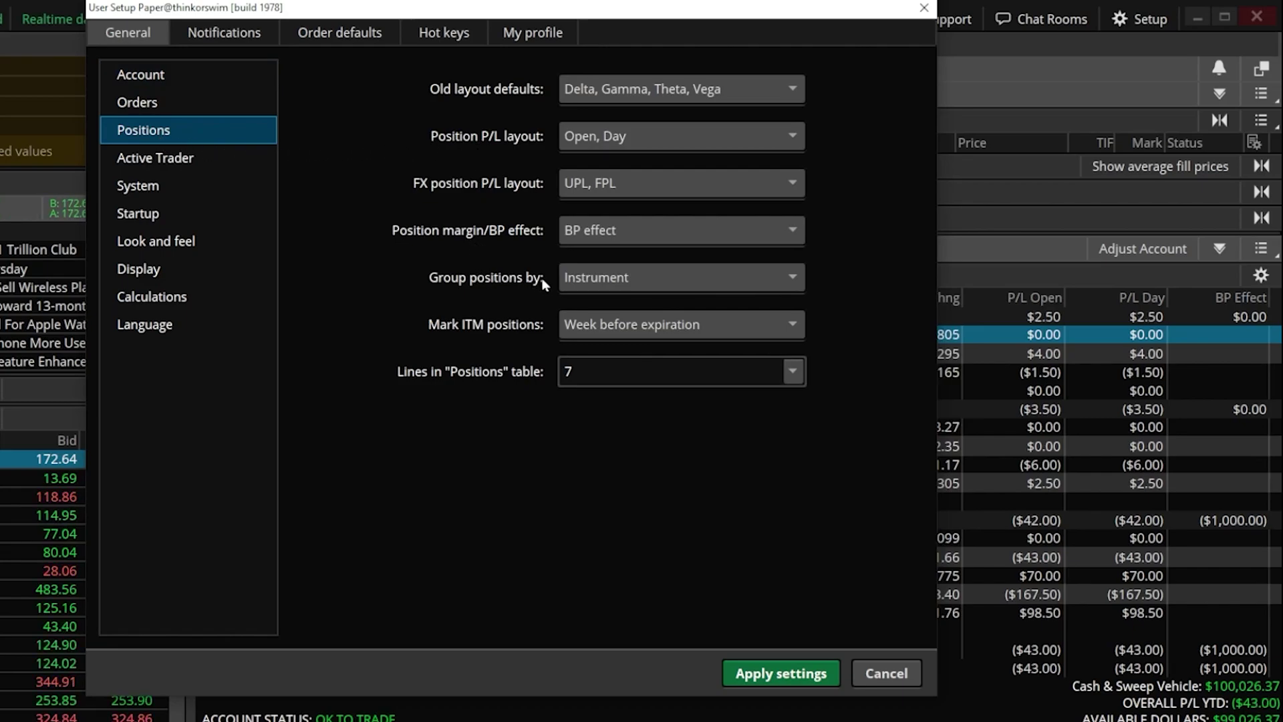
{"action": "left_click", "coordinate": [636, 280]}
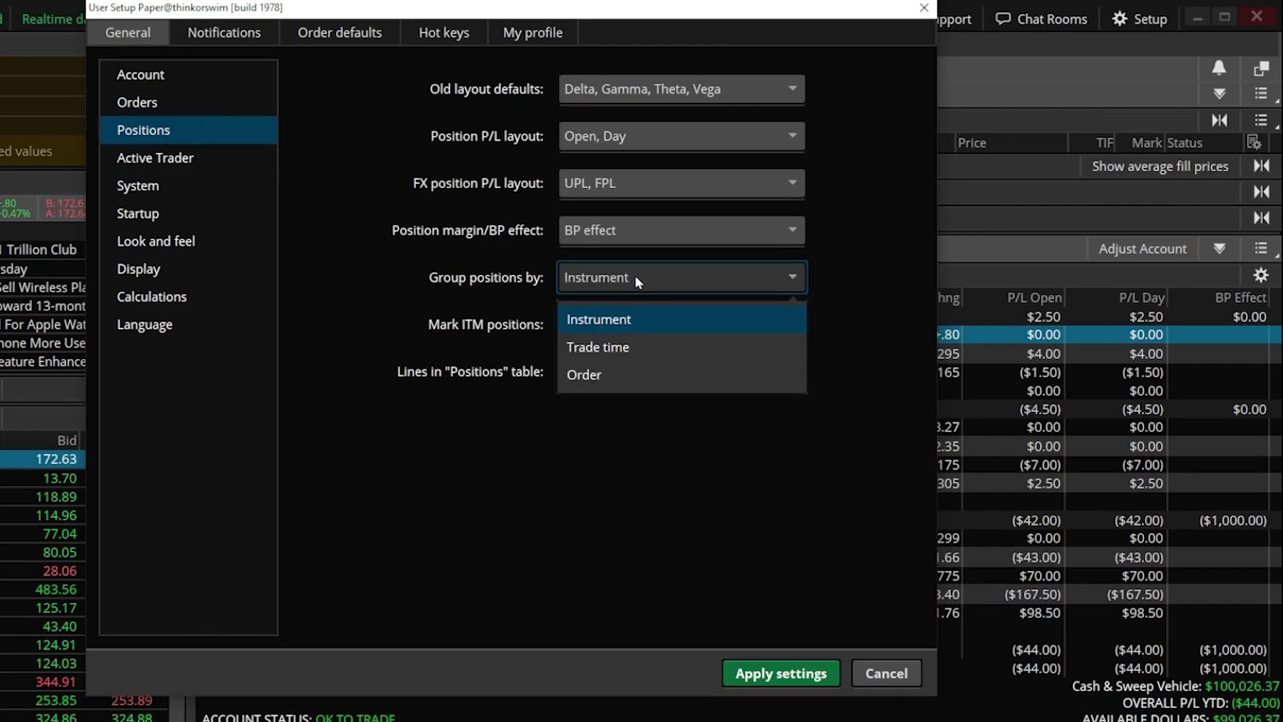
{"action": "left_click", "coordinate": [619, 374]}
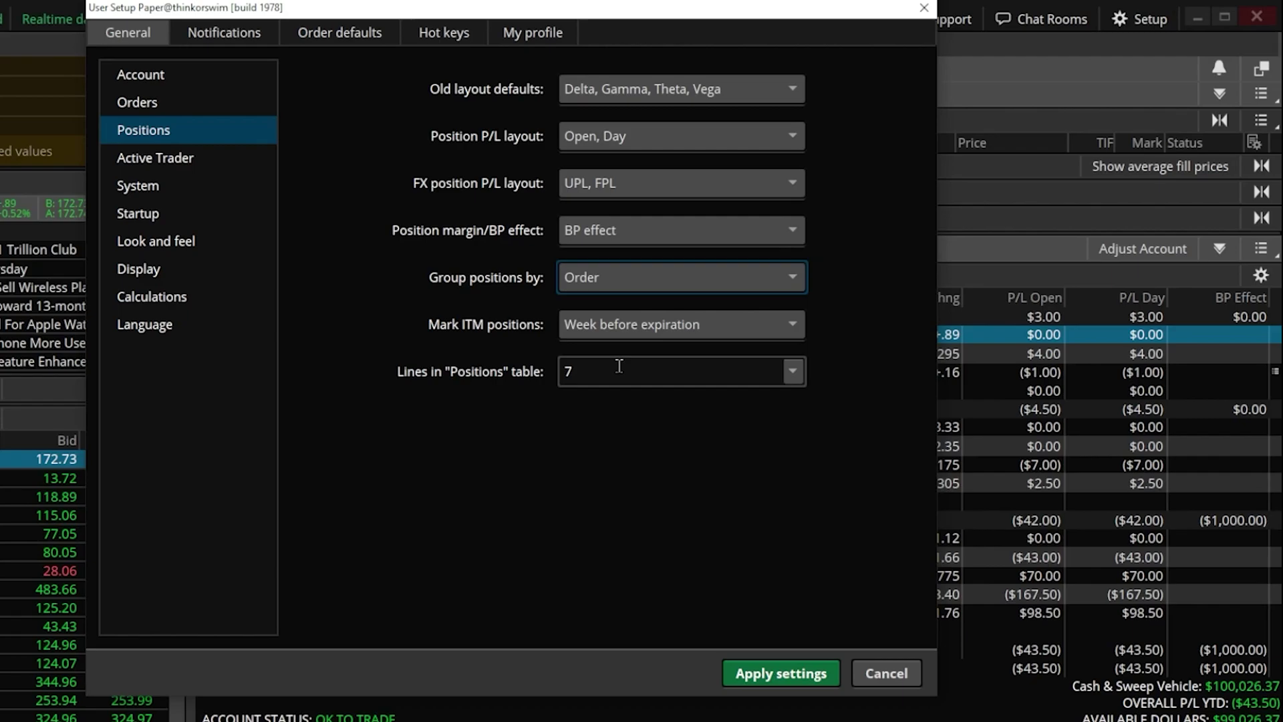
{"action": "left_click", "coordinate": [776, 679]}
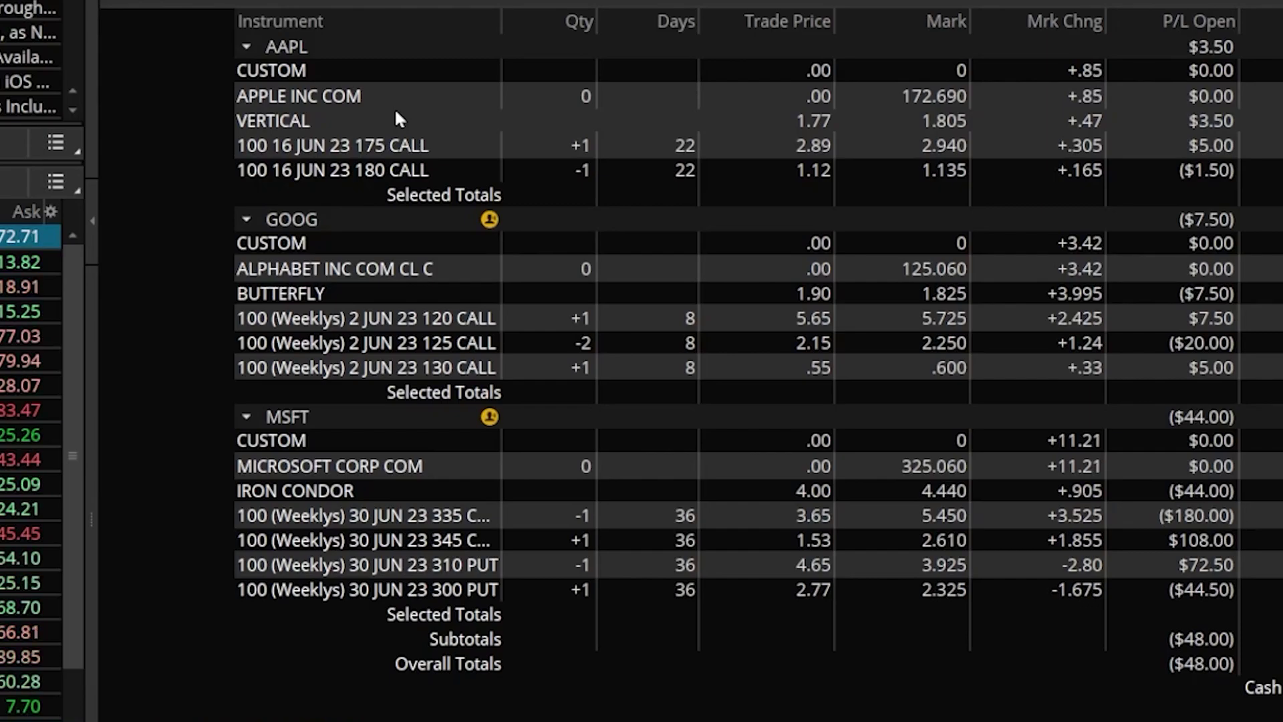
Step: Create a closing order that sells the whole AAPL 16 JUN 23 175/180 call vertical
{"action": "right_click", "coordinate": [318, 122]}
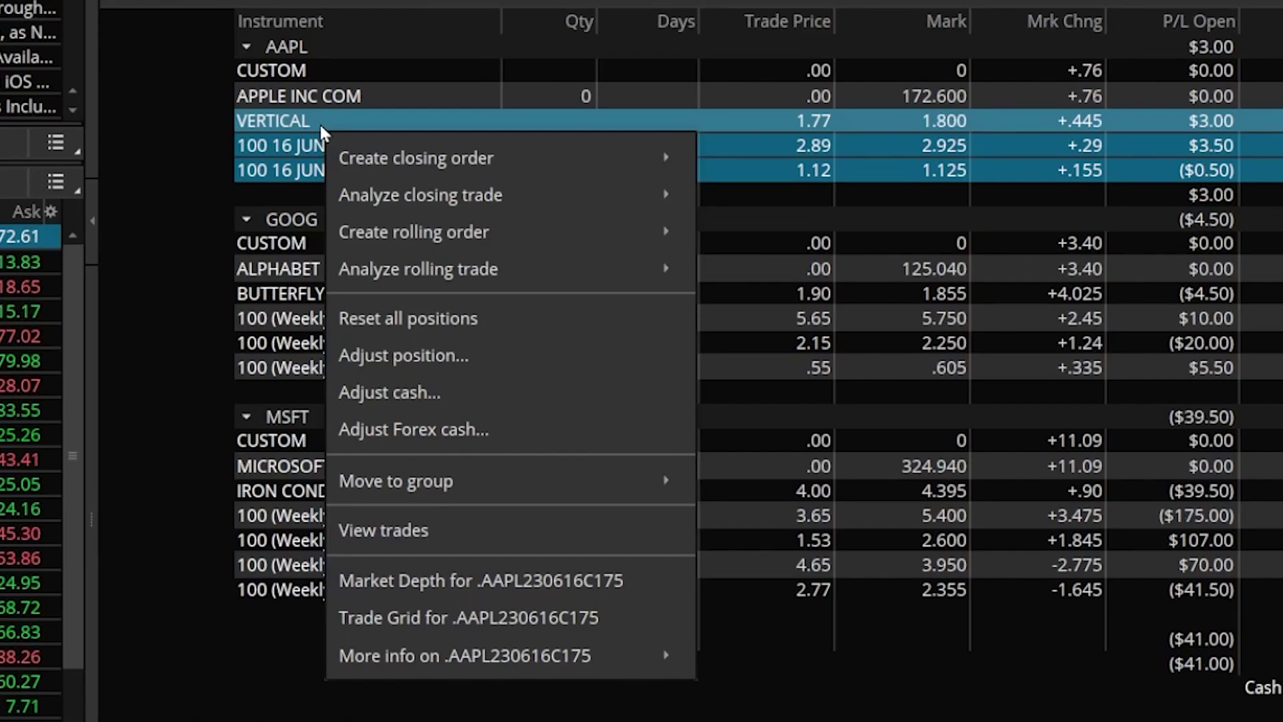
{"action": "mouse_move", "coordinate": [470, 170]}
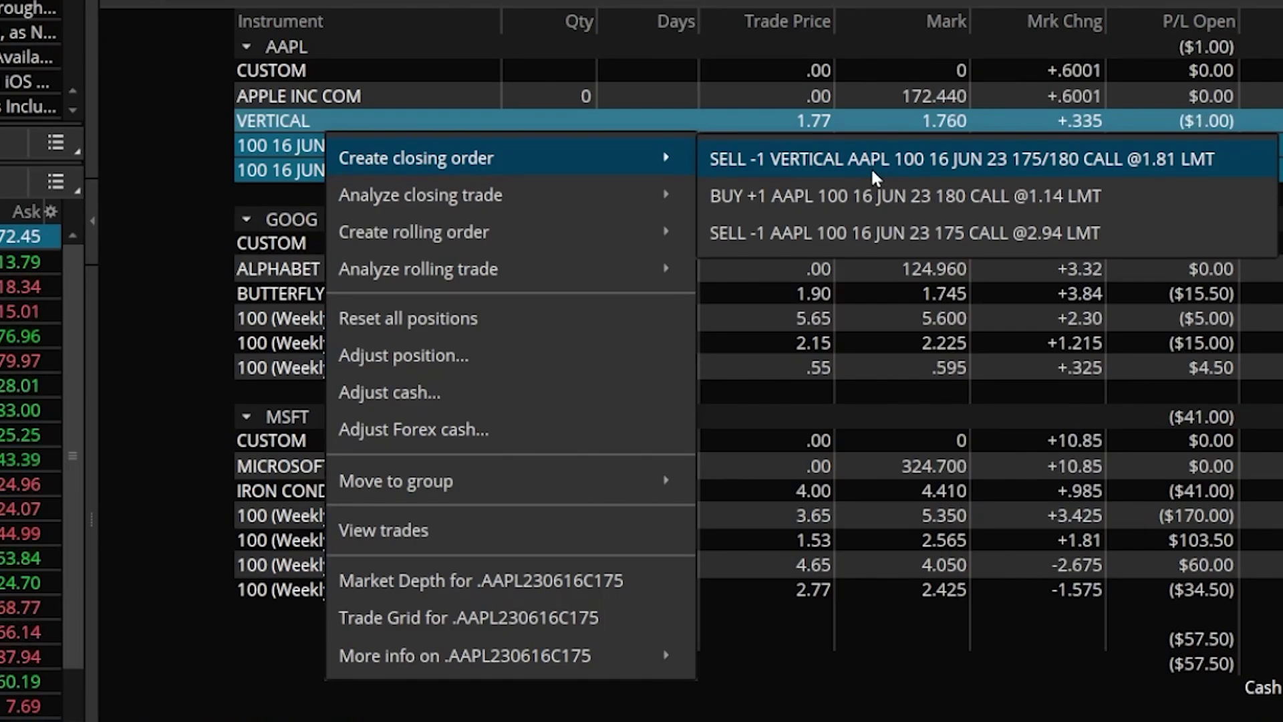
{"action": "left_click", "coordinate": [872, 168]}
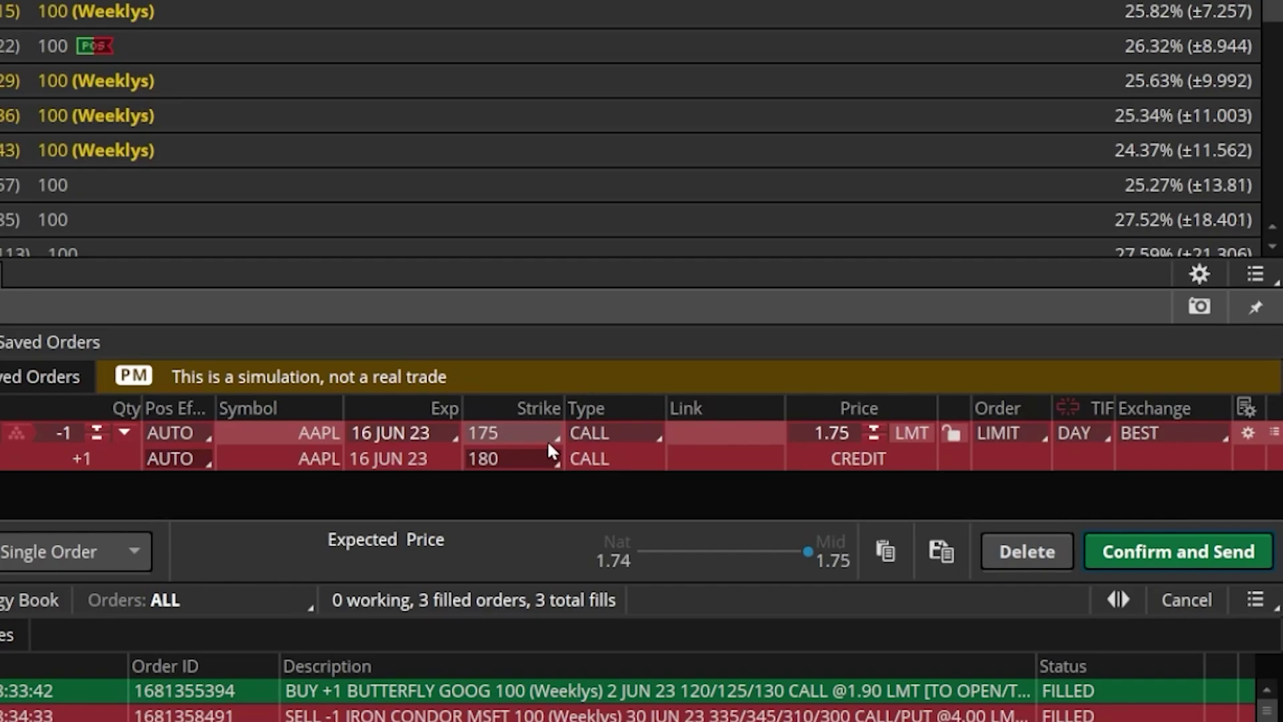
Step: Send the AAPL vertical closing order as a GTC limit order at 3.00
{"action": "left_click", "coordinate": [814, 434]}
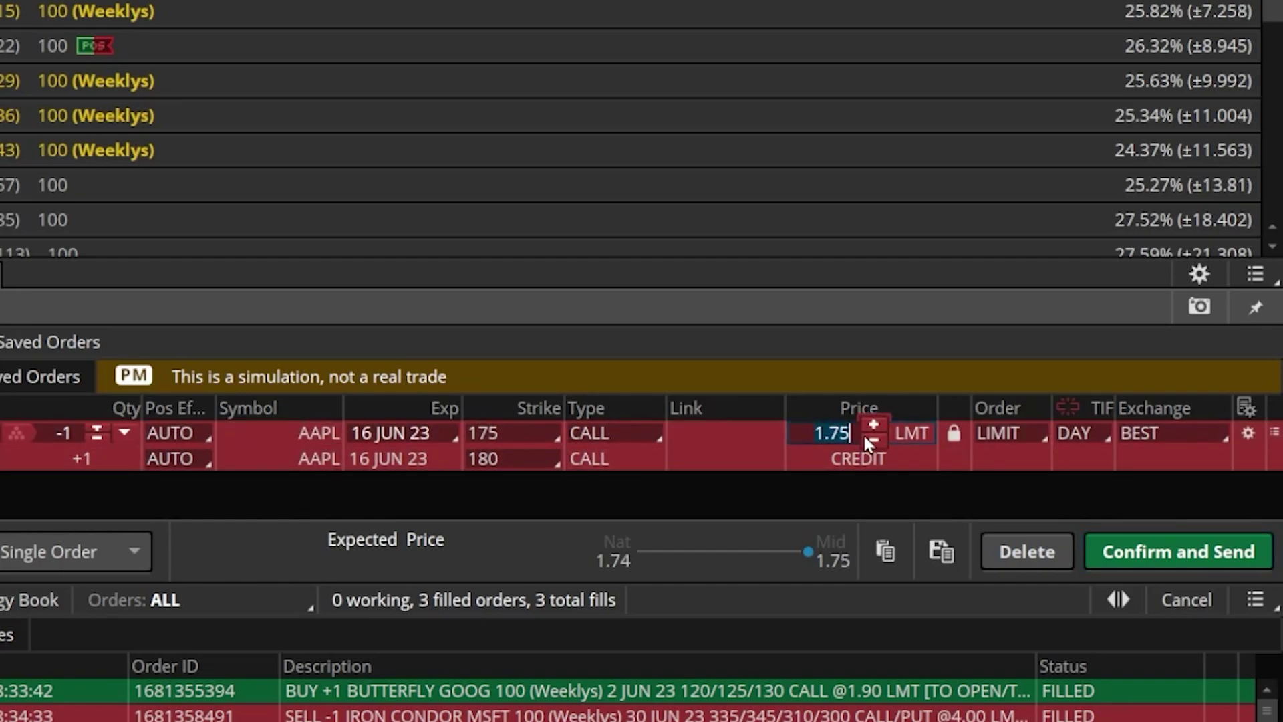
{"action": "type", "text": "3.00"}
{"action": "left_click", "coordinate": [1080, 438]}
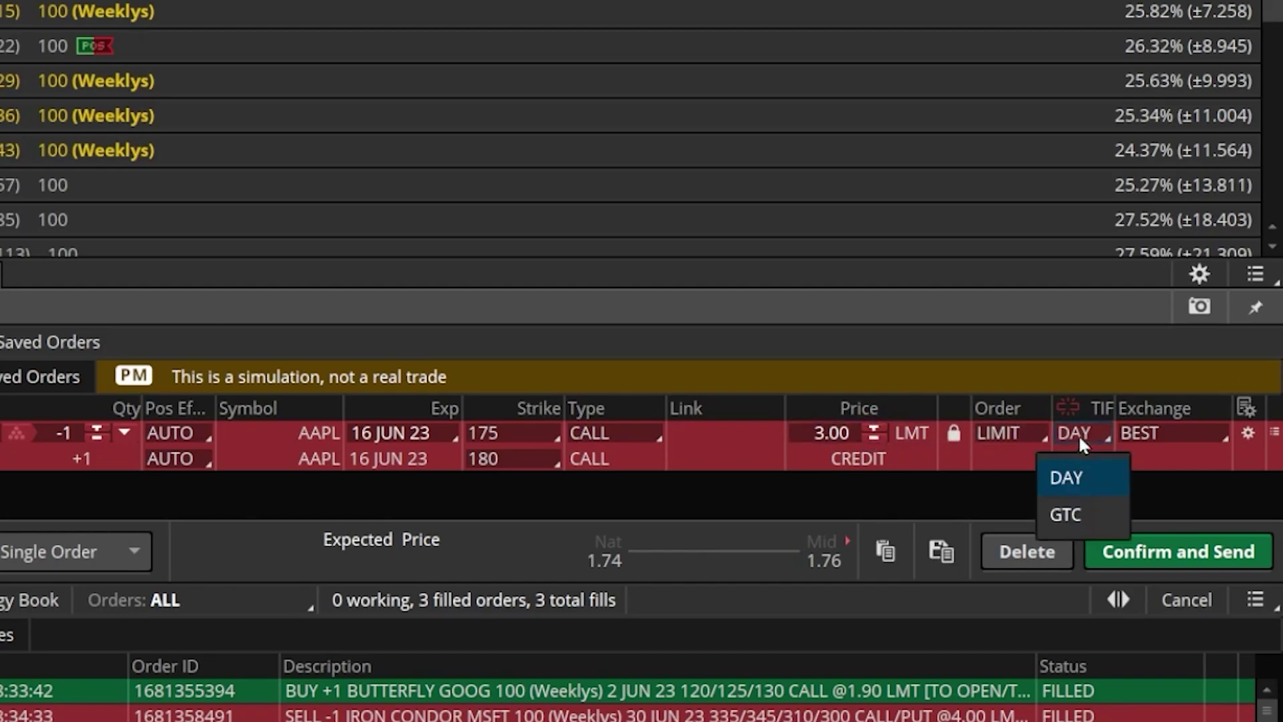
{"action": "left_click", "coordinate": [1082, 512]}
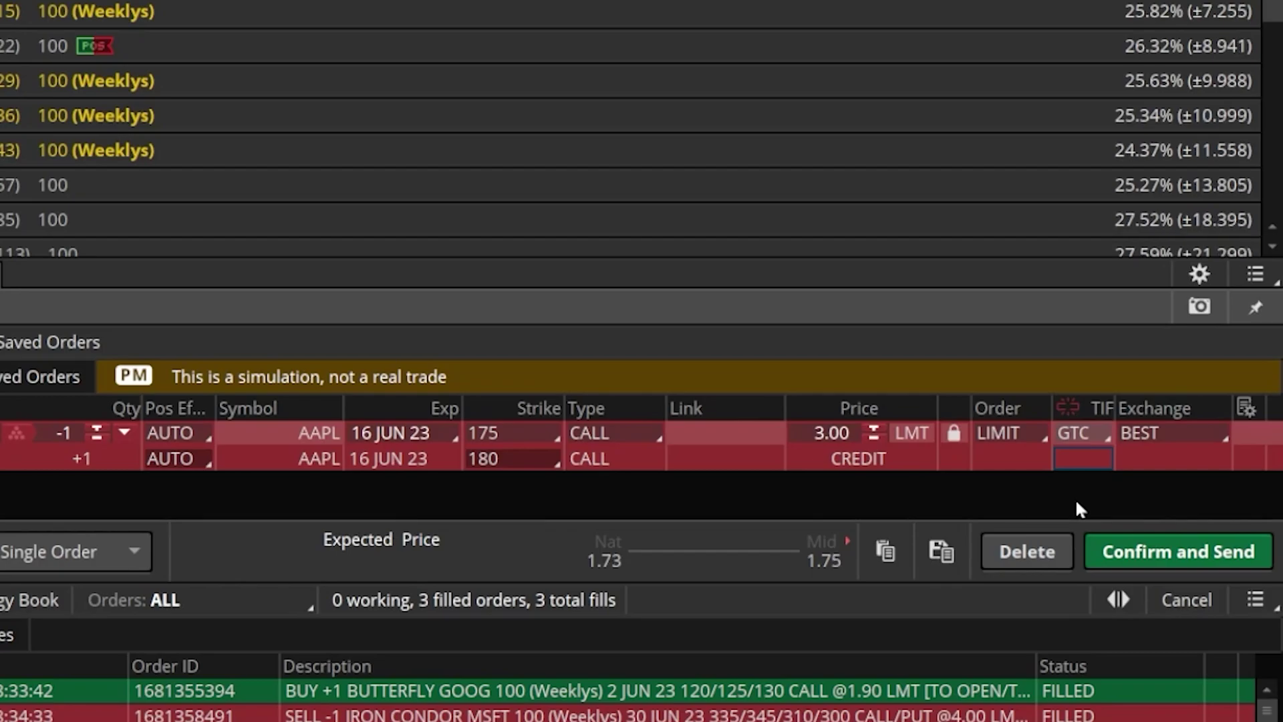
{"action": "left_click", "coordinate": [1137, 538]}
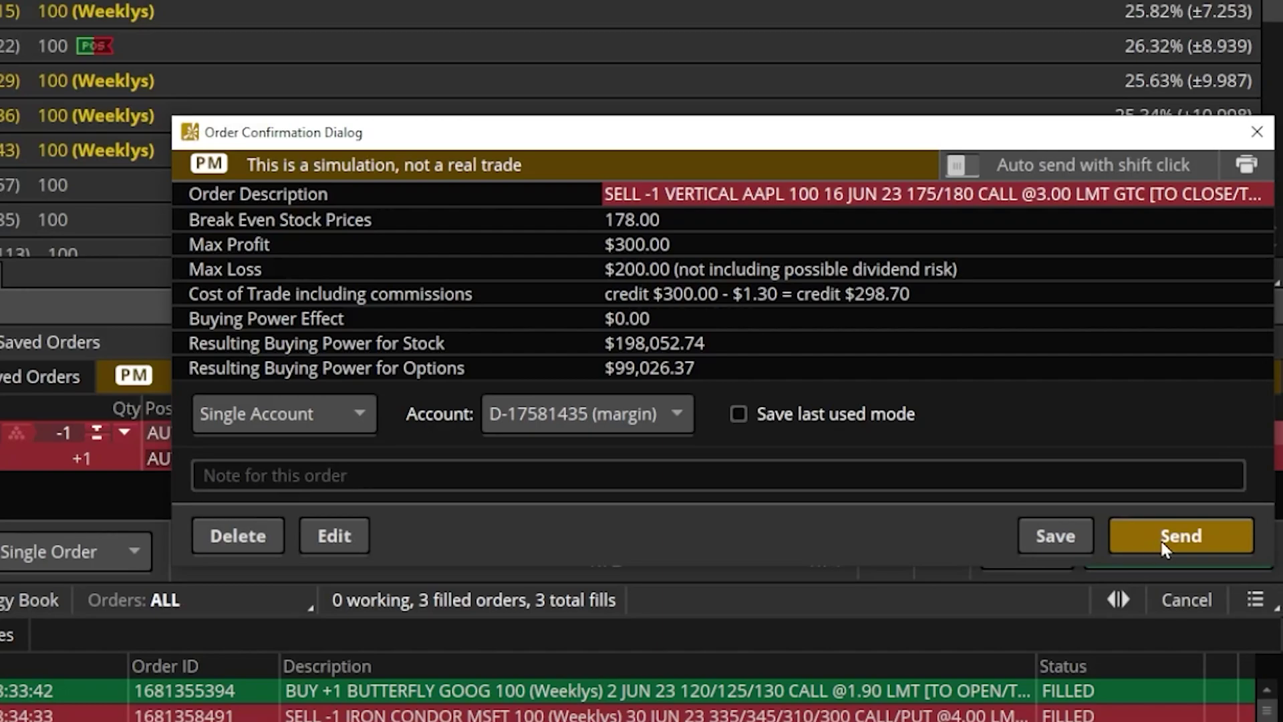
{"action": "left_click", "coordinate": [1160, 538]}
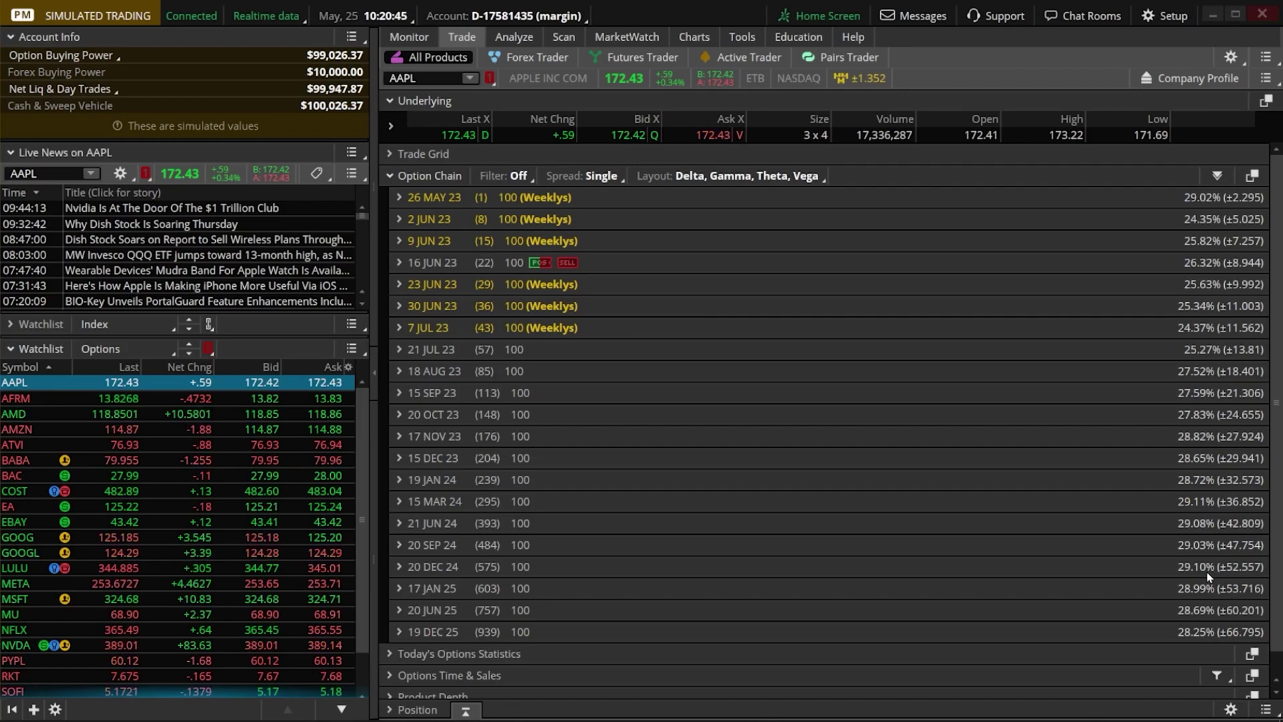
Step: From the monitored positions, create a closing order for the whole GOOG 2 JUN 23 120/125/130 call butterfly
{"action": "left_click", "coordinate": [430, 41]}
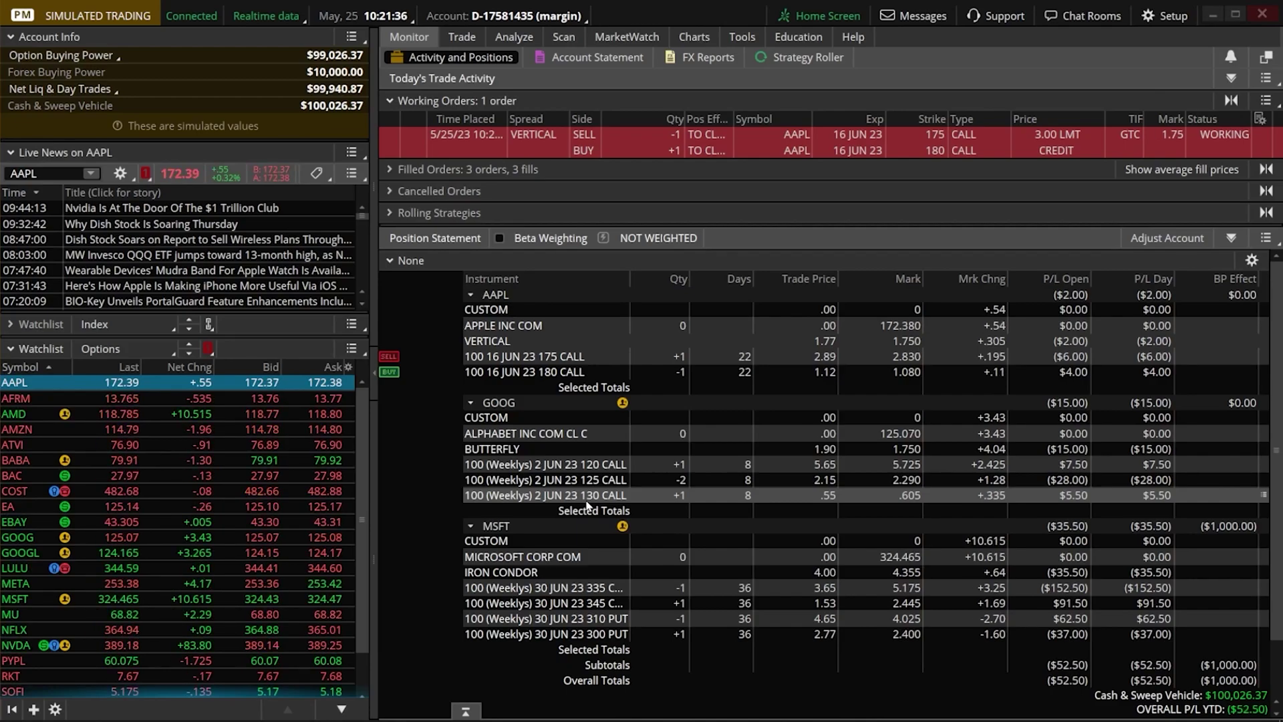
{"action": "right_click", "coordinate": [514, 455]}
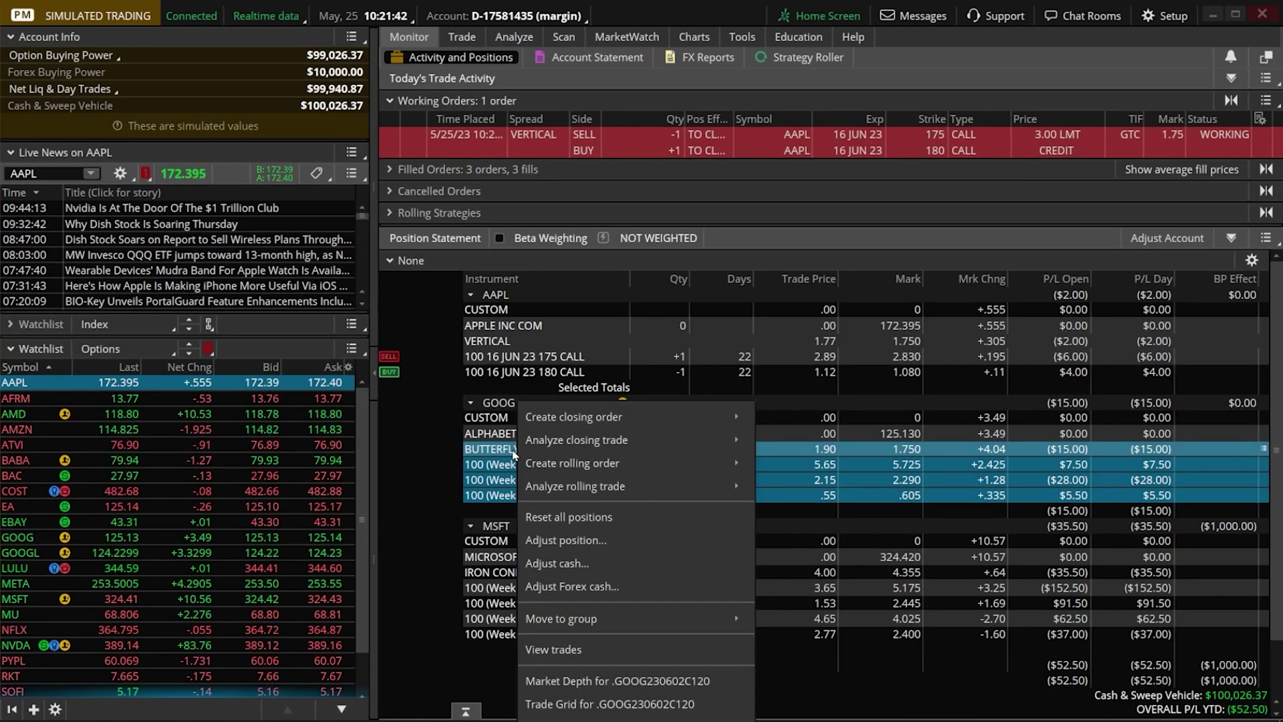
{"action": "mouse_move", "coordinate": [629, 426]}
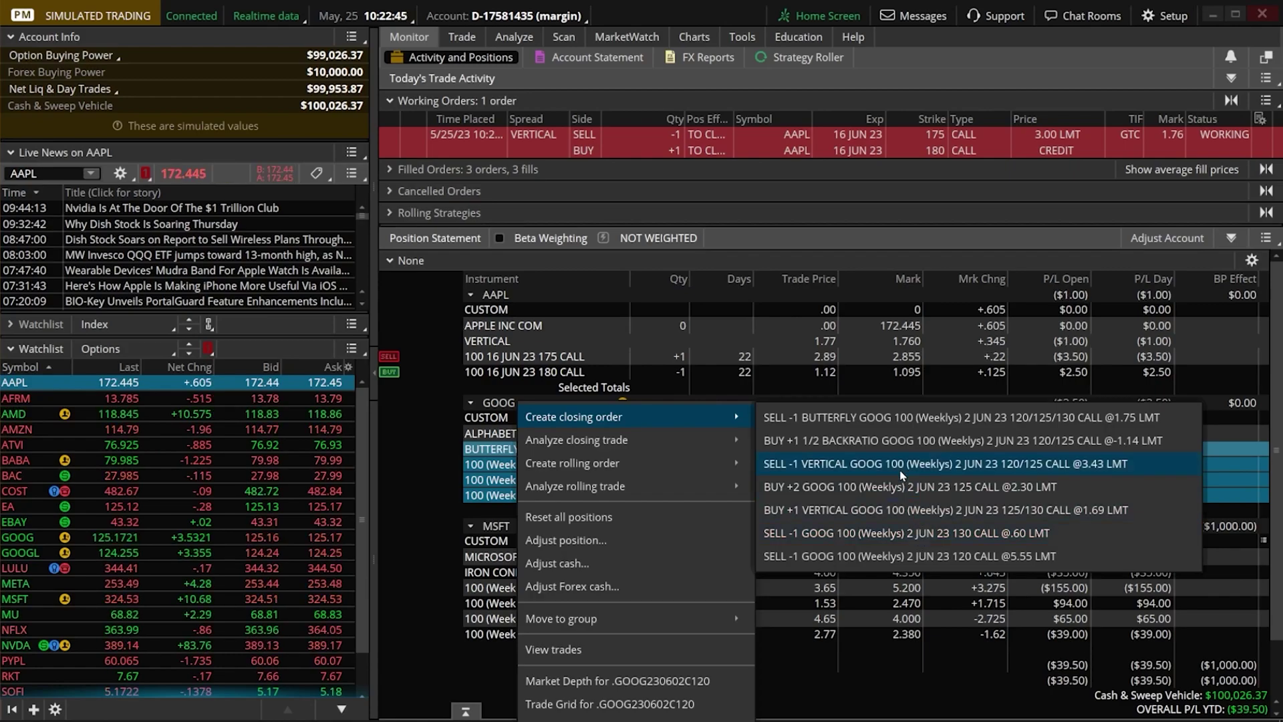
{"action": "left_click", "coordinate": [872, 421]}
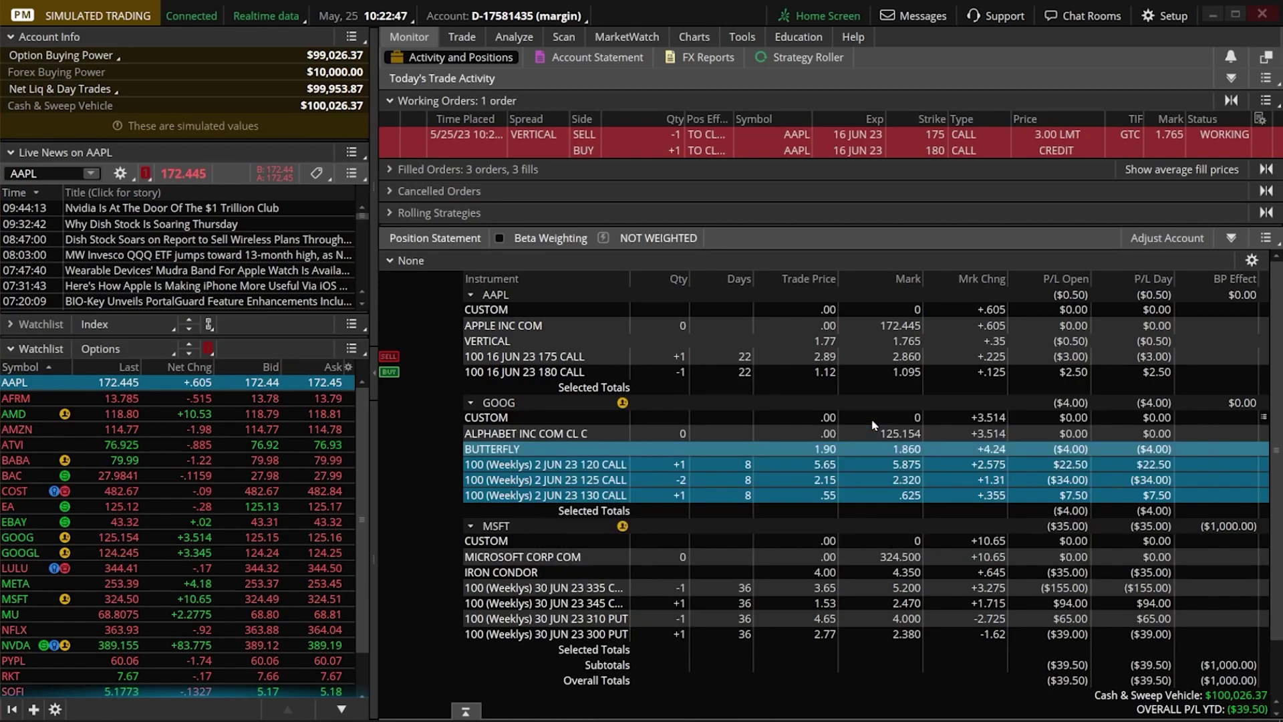
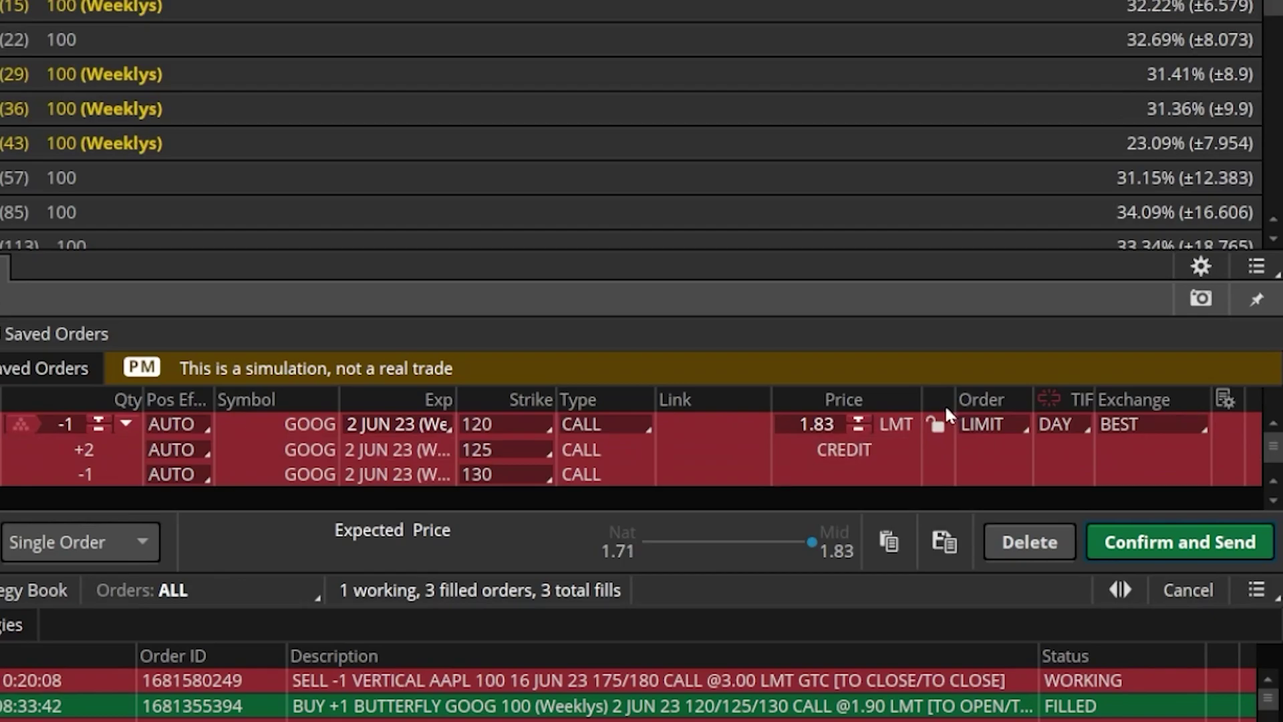
Step: Send the GOOG butterfly closing order as a GTC limit order at 2.50
{"action": "left_click", "coordinate": [799, 425]}
{"action": "left_click_drag", "start_coordinate": [798, 425], "coordinate": [845, 427]}
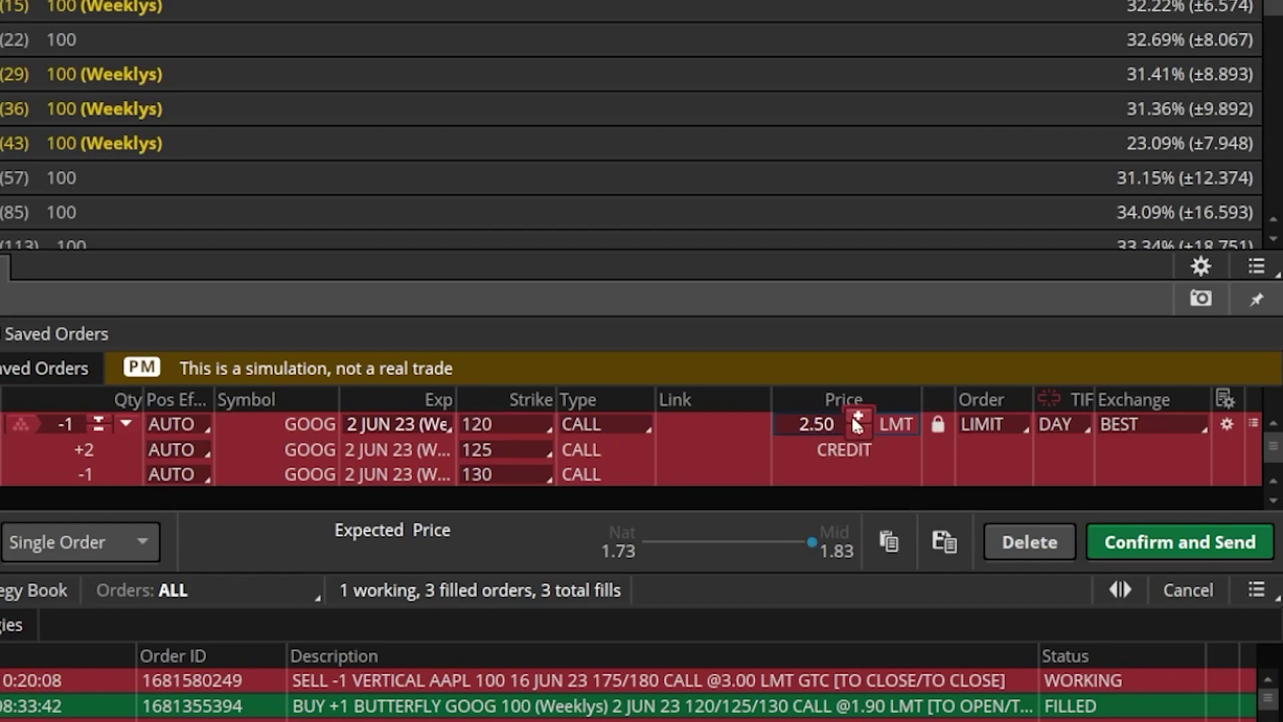
{"action": "left_click", "coordinate": [1074, 421]}
{"action": "left_click", "coordinate": [1072, 504]}
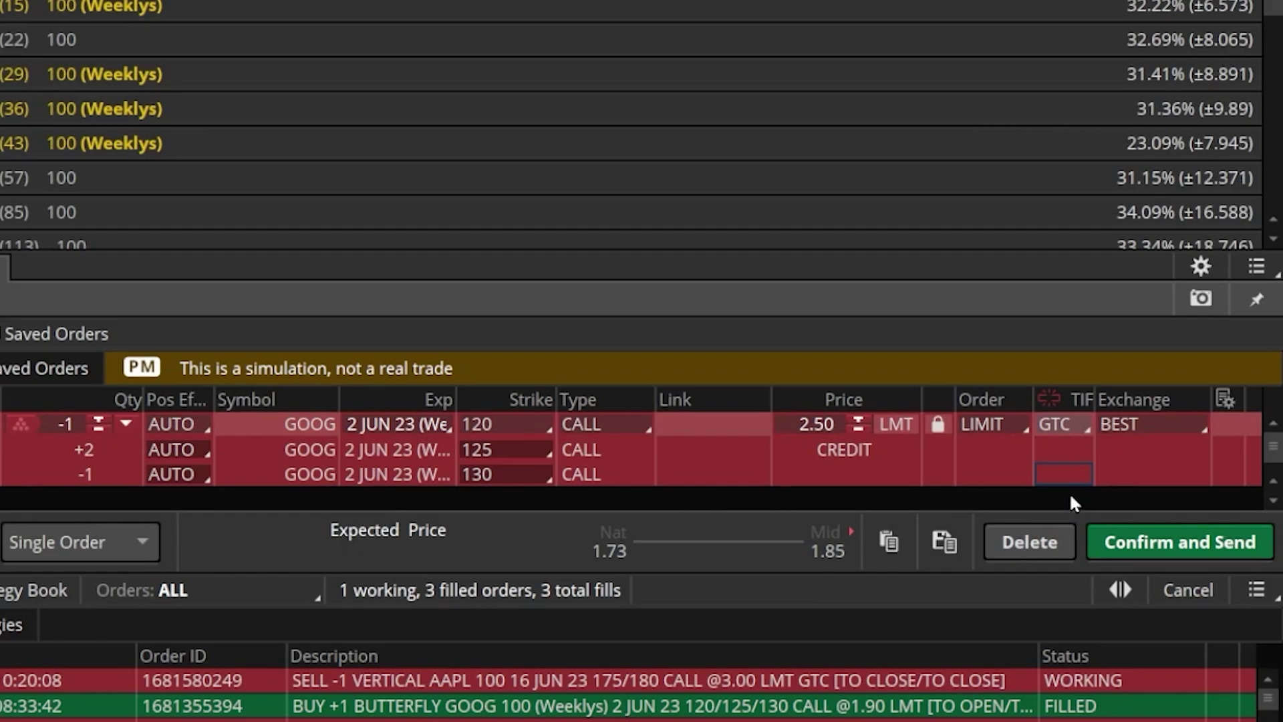
{"action": "left_click", "coordinate": [1146, 539]}
{"action": "left_click", "coordinate": [1160, 531]}
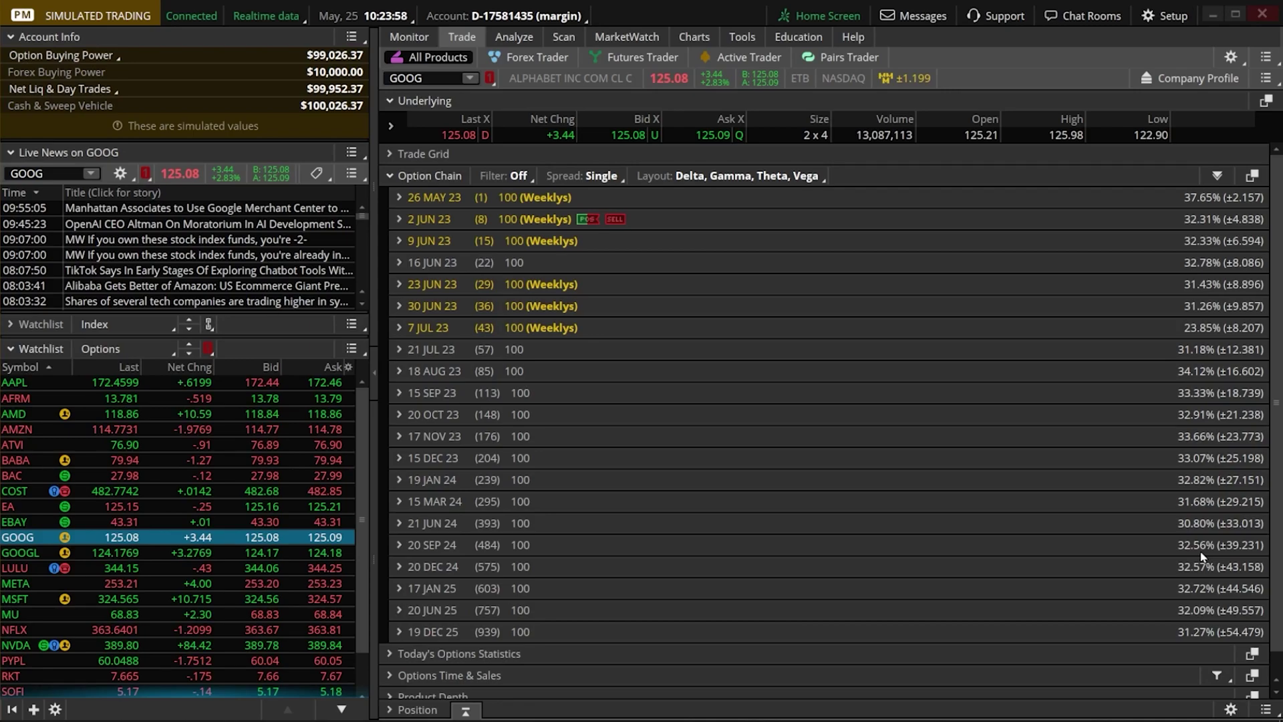
Step: From the monitored positions, create a closing order that buys back the whole MSFT 30 JUN 23 335/345/310/300 iron condor
{"action": "left_click", "coordinate": [428, 39]}
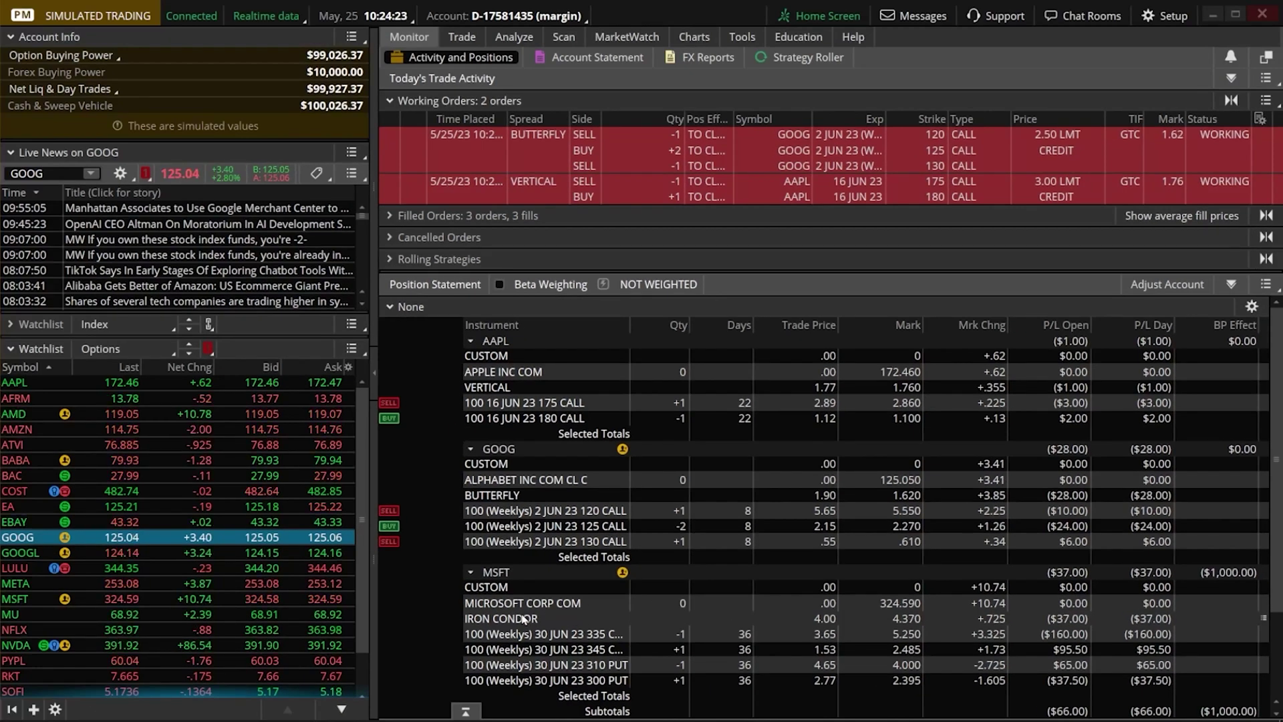
{"action": "right_click", "coordinate": [525, 618]}
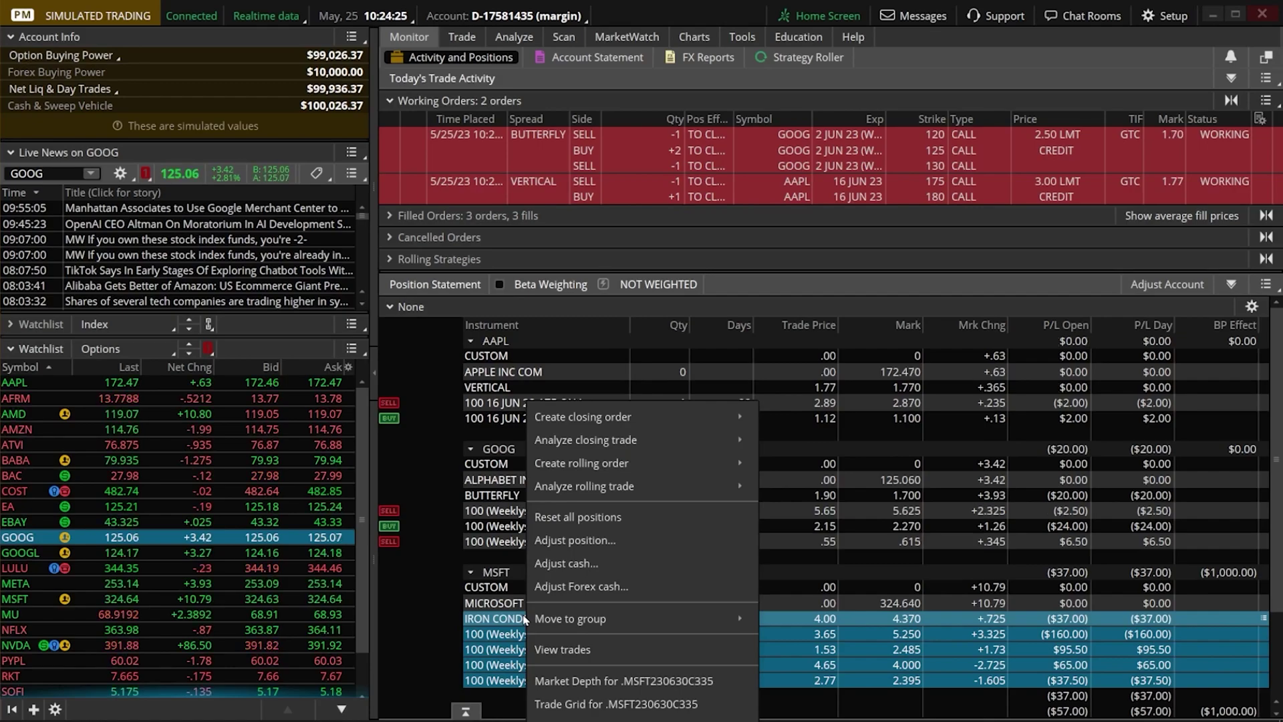
{"action": "mouse_move", "coordinate": [568, 623]}
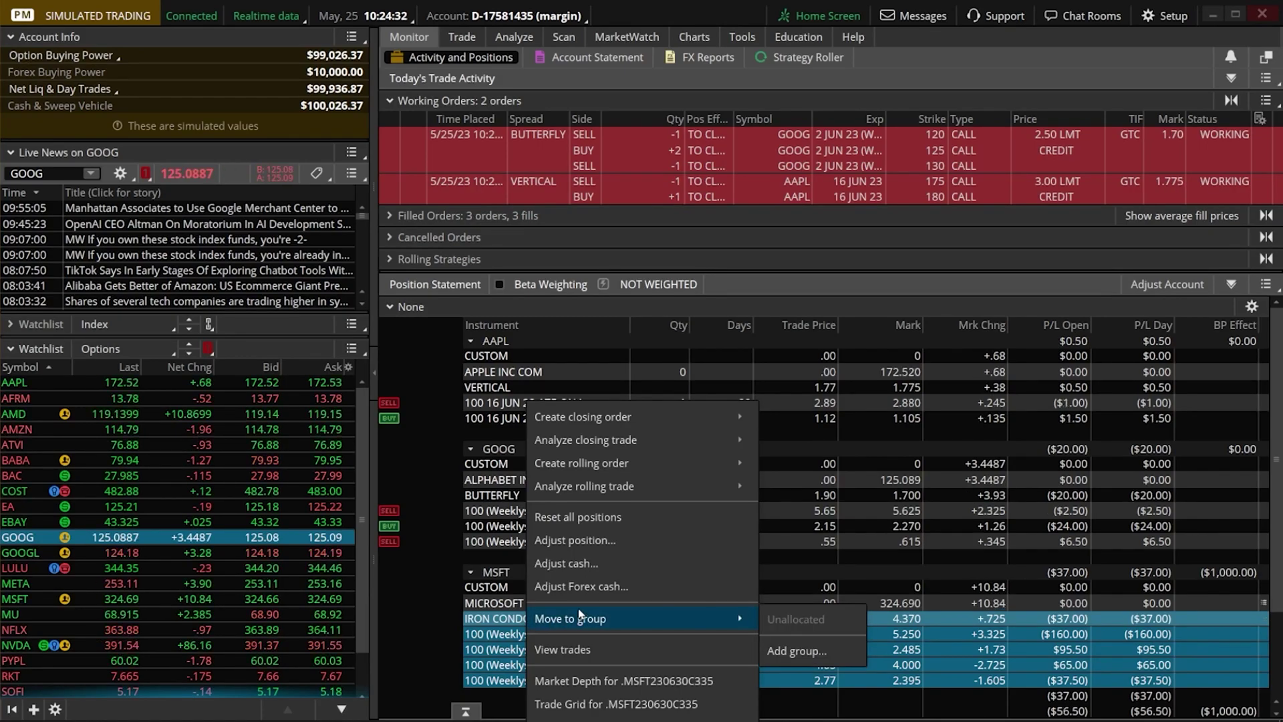
{"action": "mouse_move", "coordinate": [608, 421]}
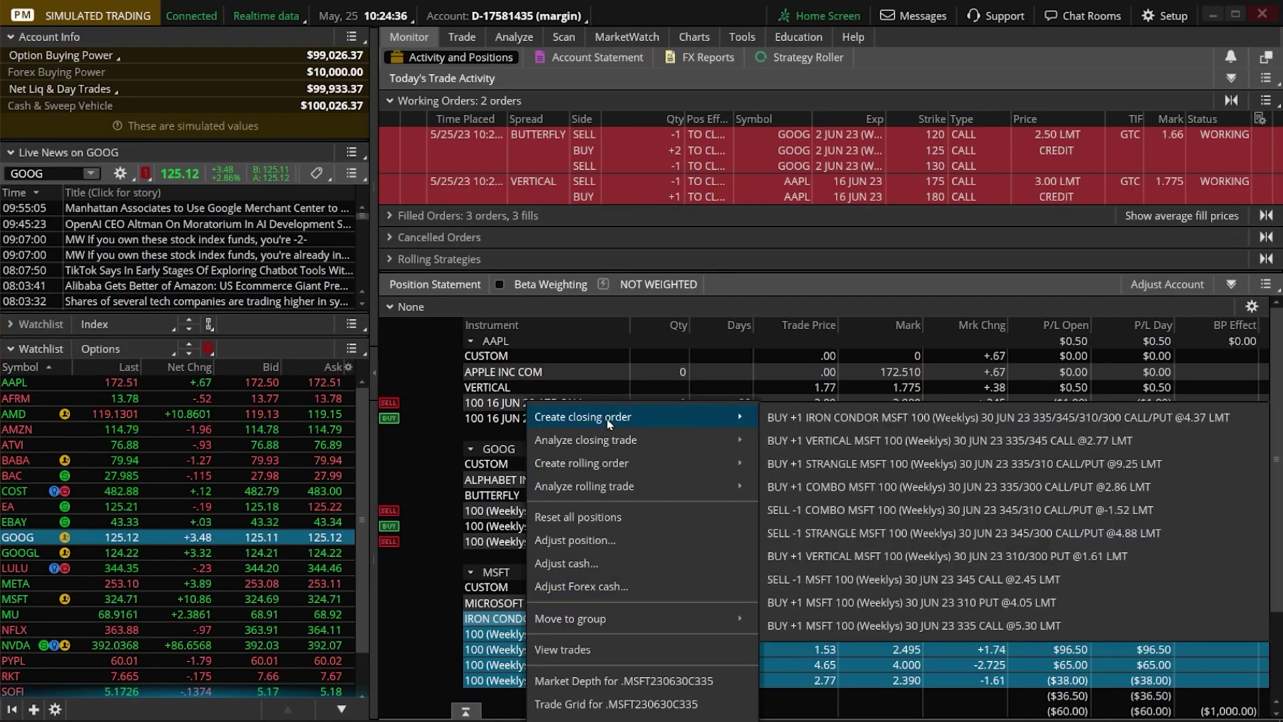
{"action": "left_click", "coordinate": [835, 418]}
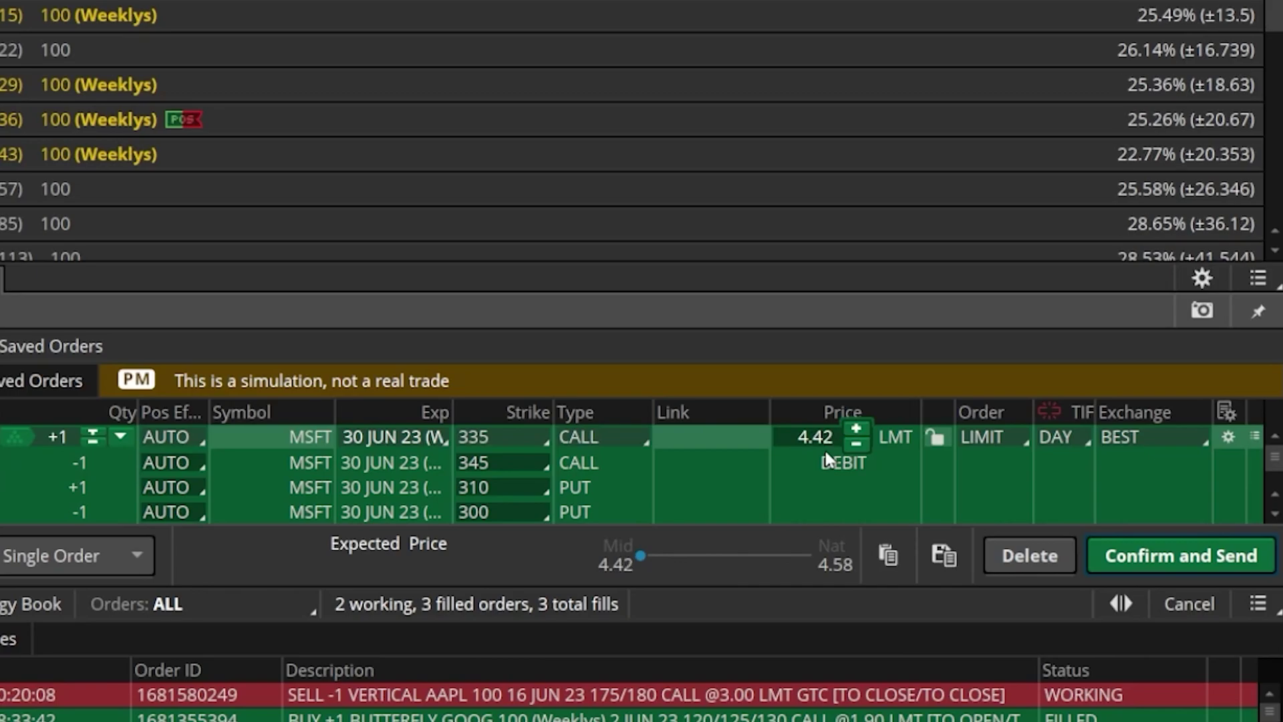
Step: Set the MSFT iron condor closing order's limit price to 2.00 and its time in force to GTC
{"action": "left_click", "coordinate": [788, 433]}
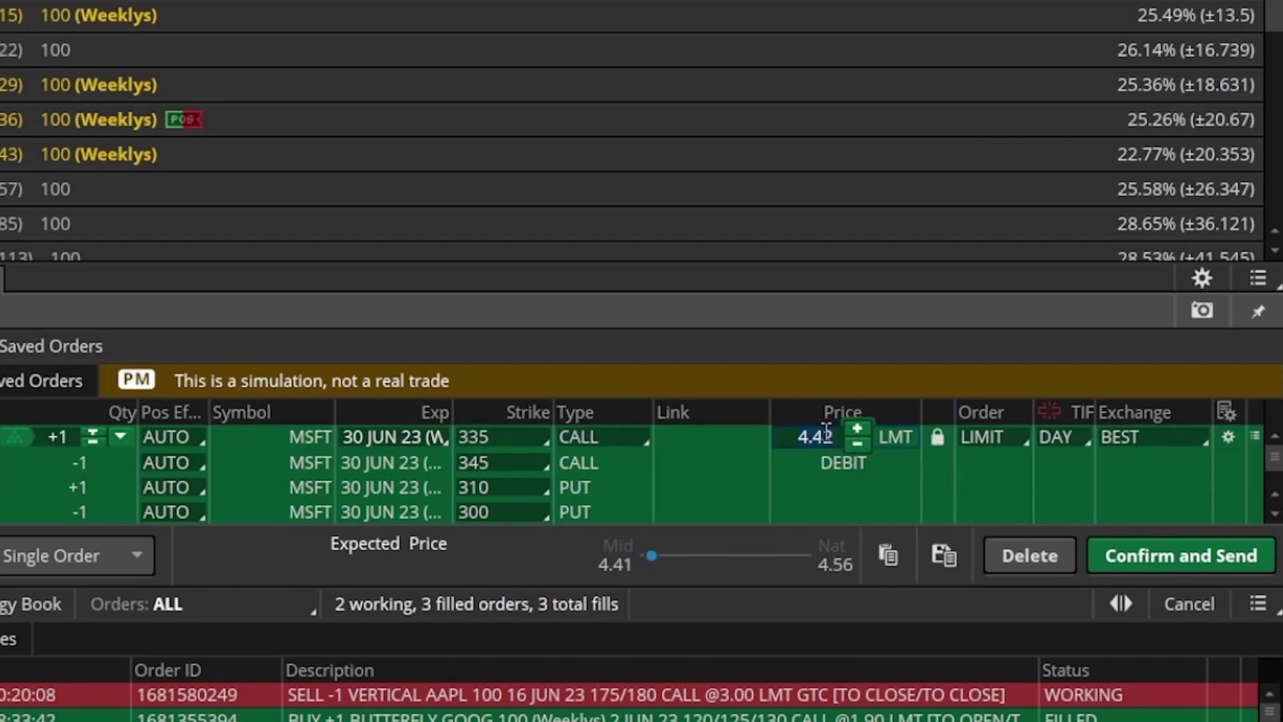
{"action": "key", "text": "BackSpace"}
{"action": "key", "text": "BackSpace"}
{"action": "key", "text": "BackSpace"}
{"action": "key", "text": "BackSpace"}
{"action": "type", "text": "2.00"}
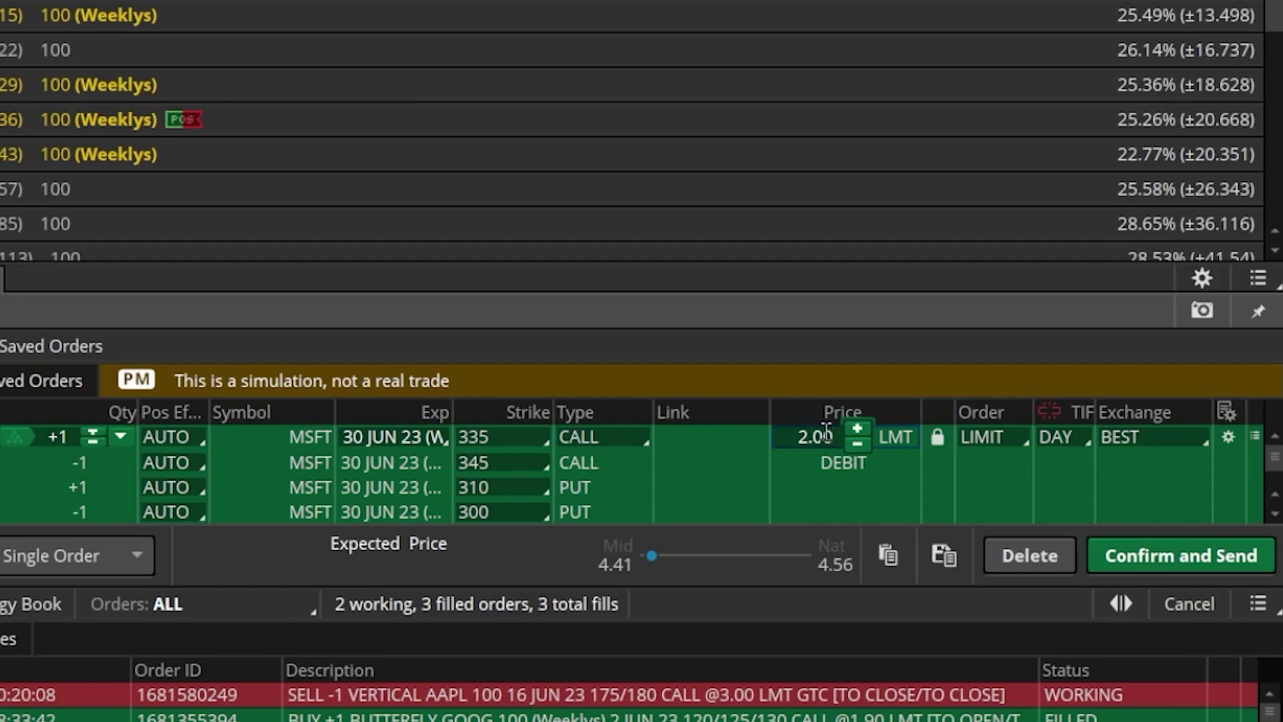
{"action": "left_click", "coordinate": [1052, 438]}
{"action": "left_click", "coordinate": [1078, 515]}
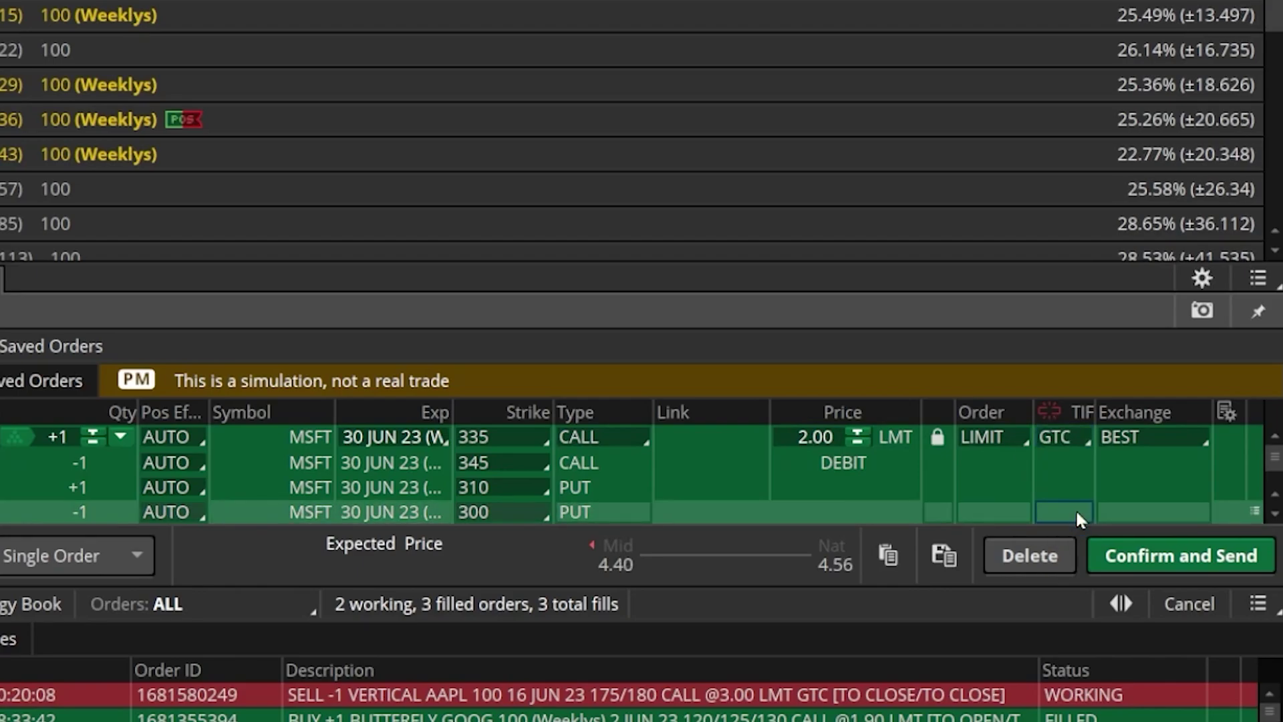
Step: Confirm and send the MSFT iron condor closing order, and return to Activity and Positions
{"action": "left_click", "coordinate": [1181, 550]}
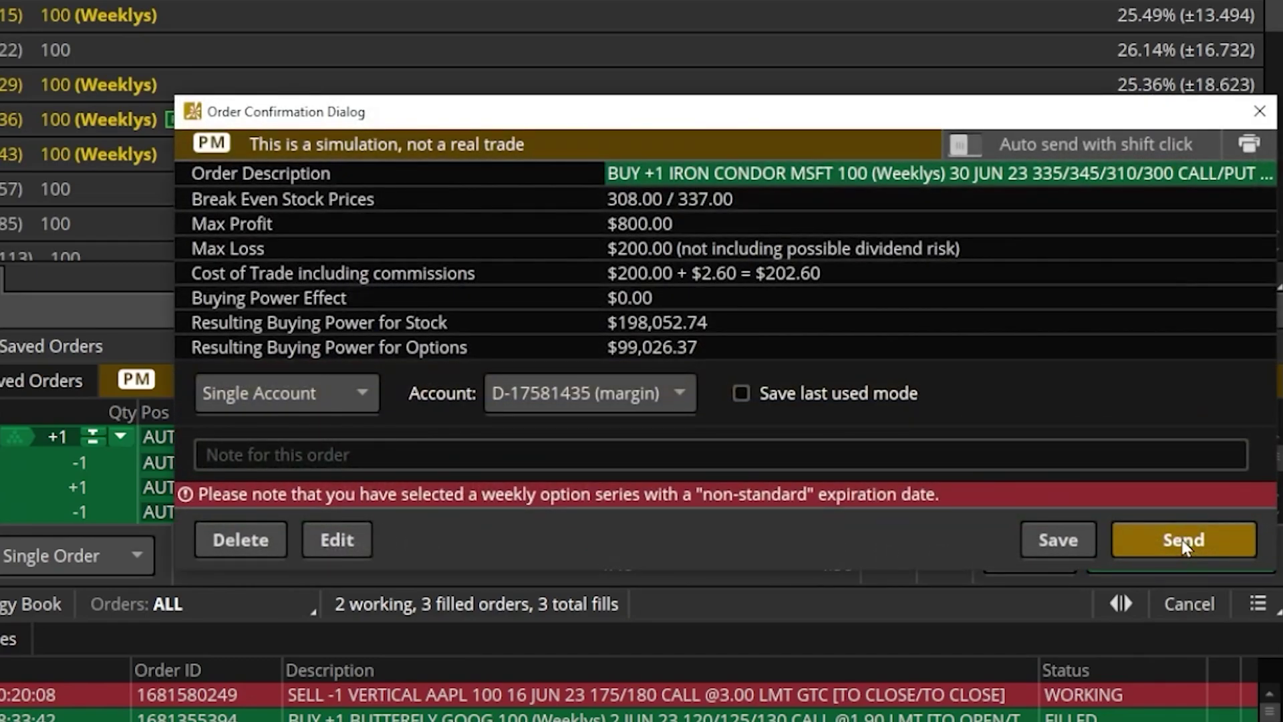
{"action": "left_click", "coordinate": [1183, 543]}
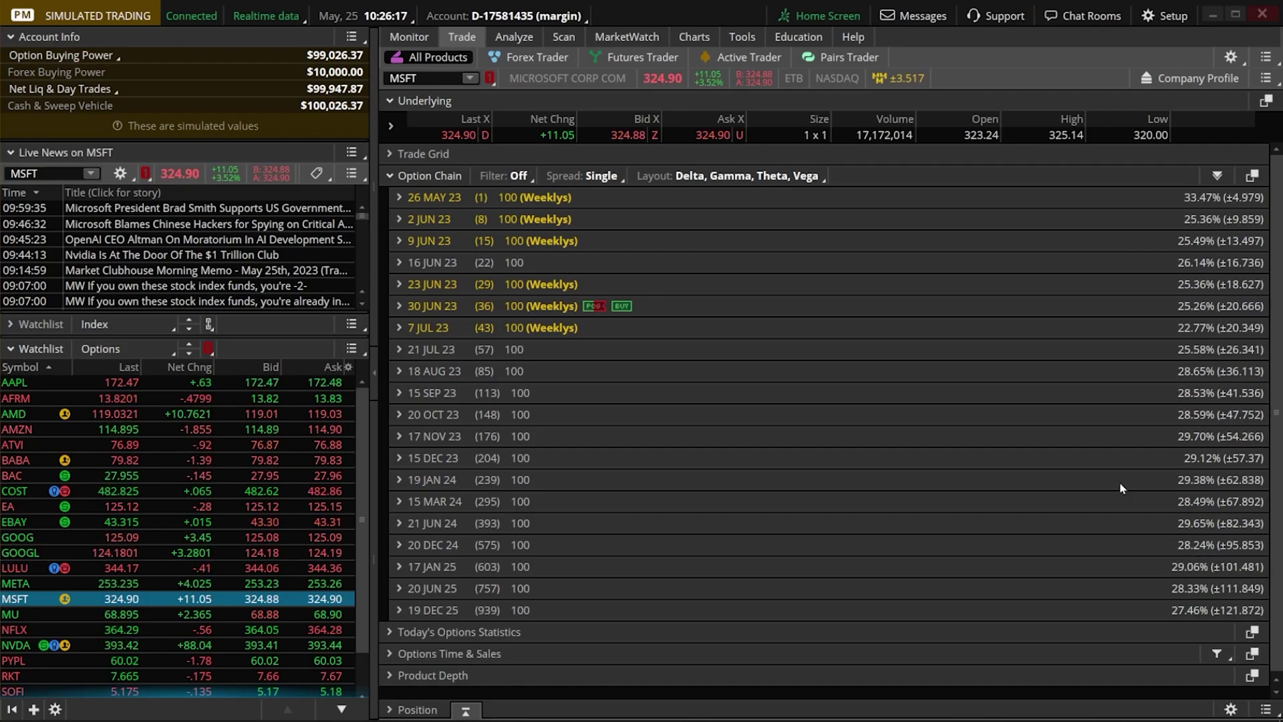
{"action": "left_click", "coordinate": [431, 40]}
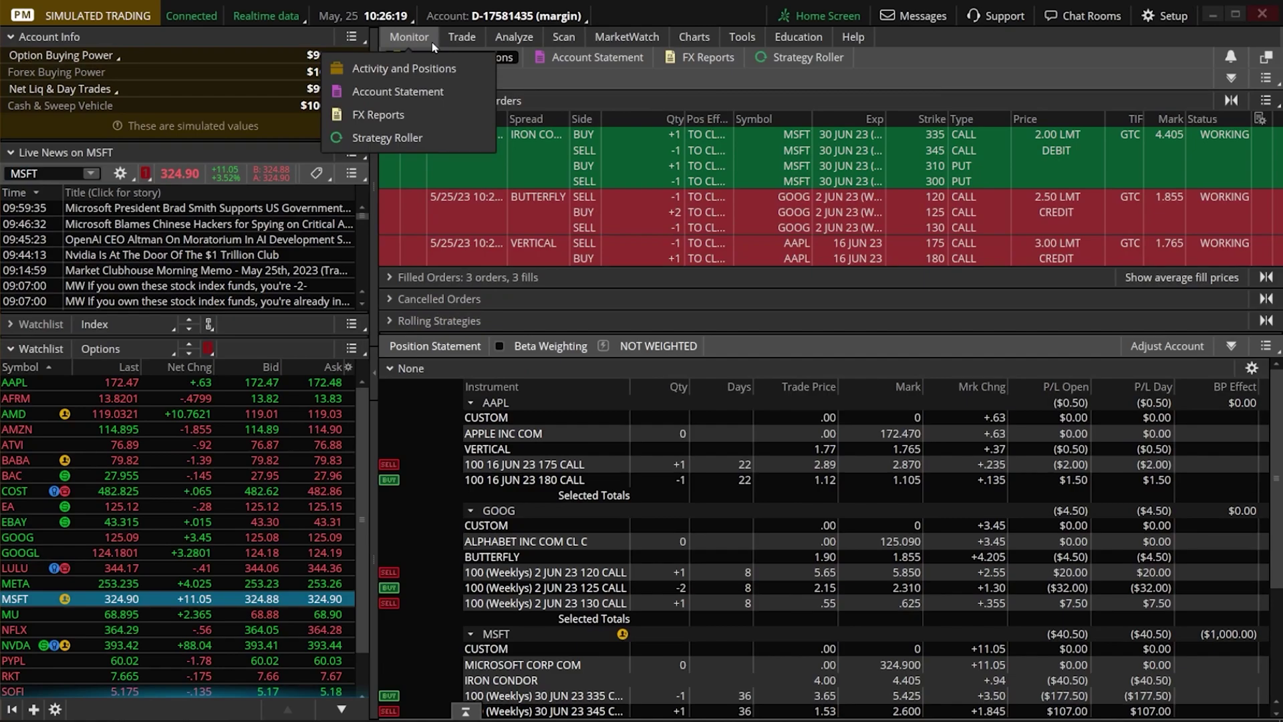
{"action": "left_click", "coordinate": [433, 67]}
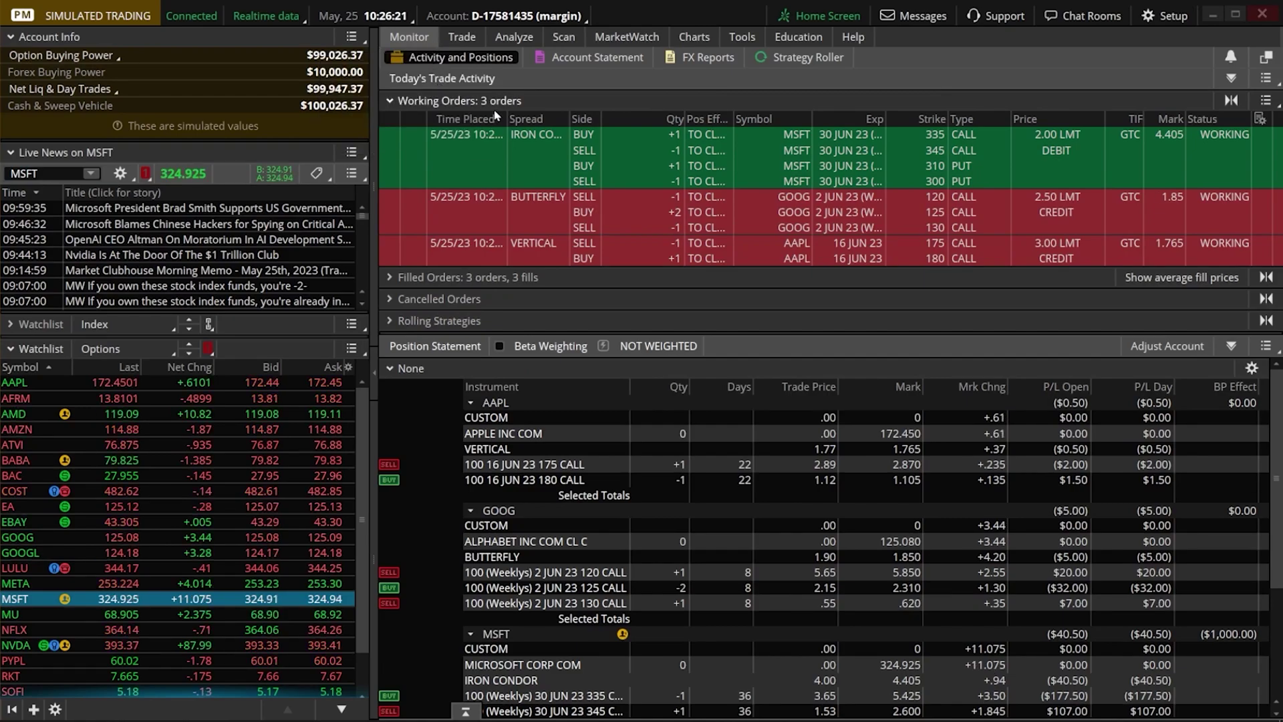